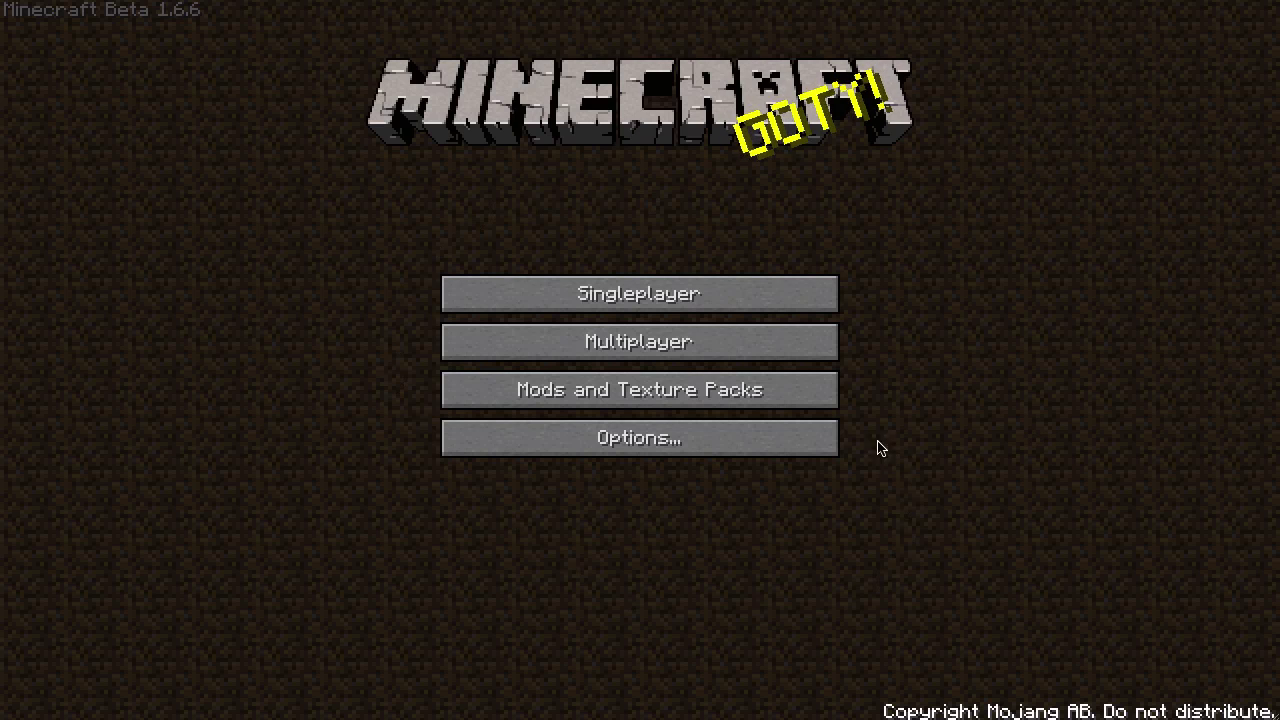
Open the Mods and Texture Packs screen and select the Library folder inside the home folder in Finder
{"action": "left_click", "coordinate": [639, 392]}
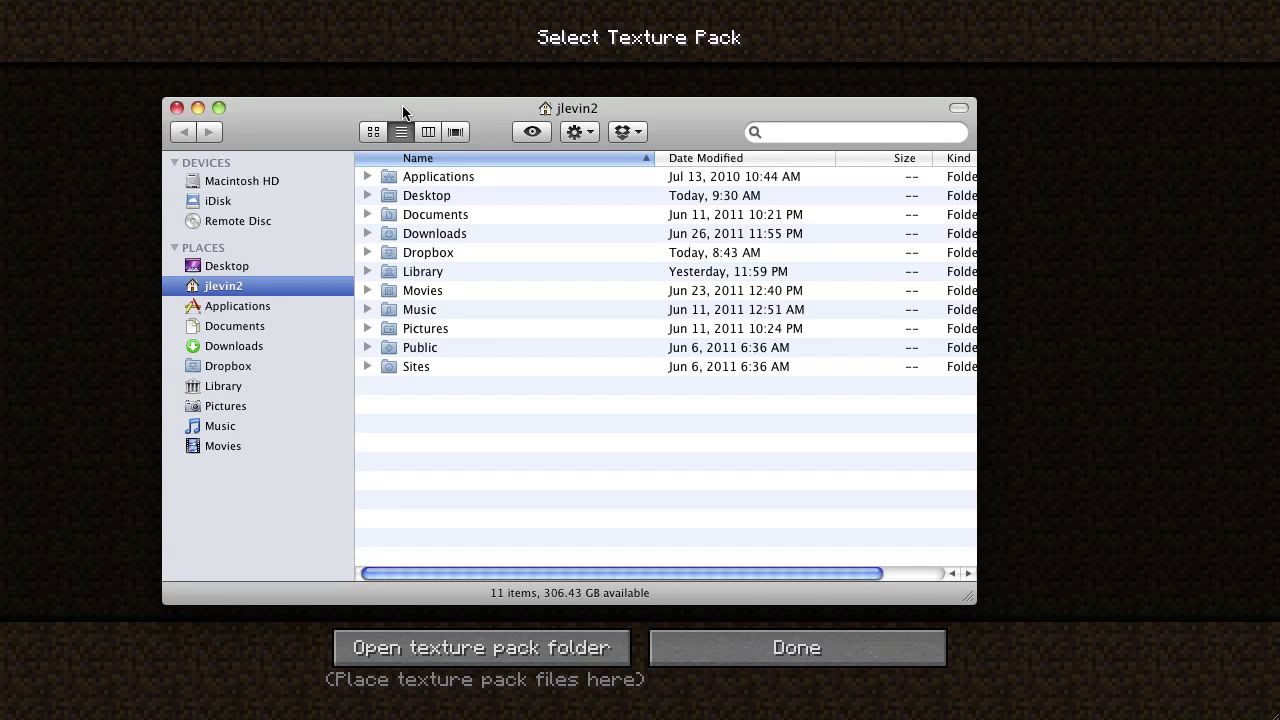
{"action": "left_click_drag", "start_coordinate": [403, 114], "coordinate": [388, 113]}
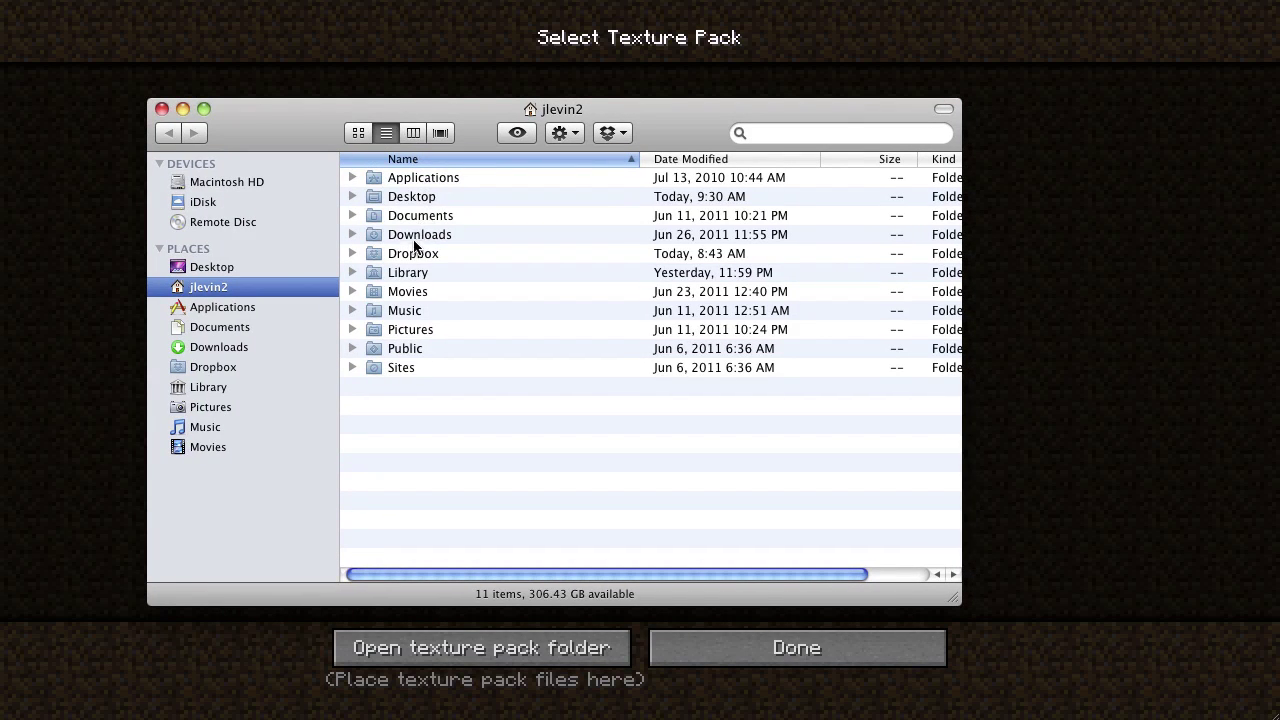
{"action": "left_click", "coordinate": [410, 276]}
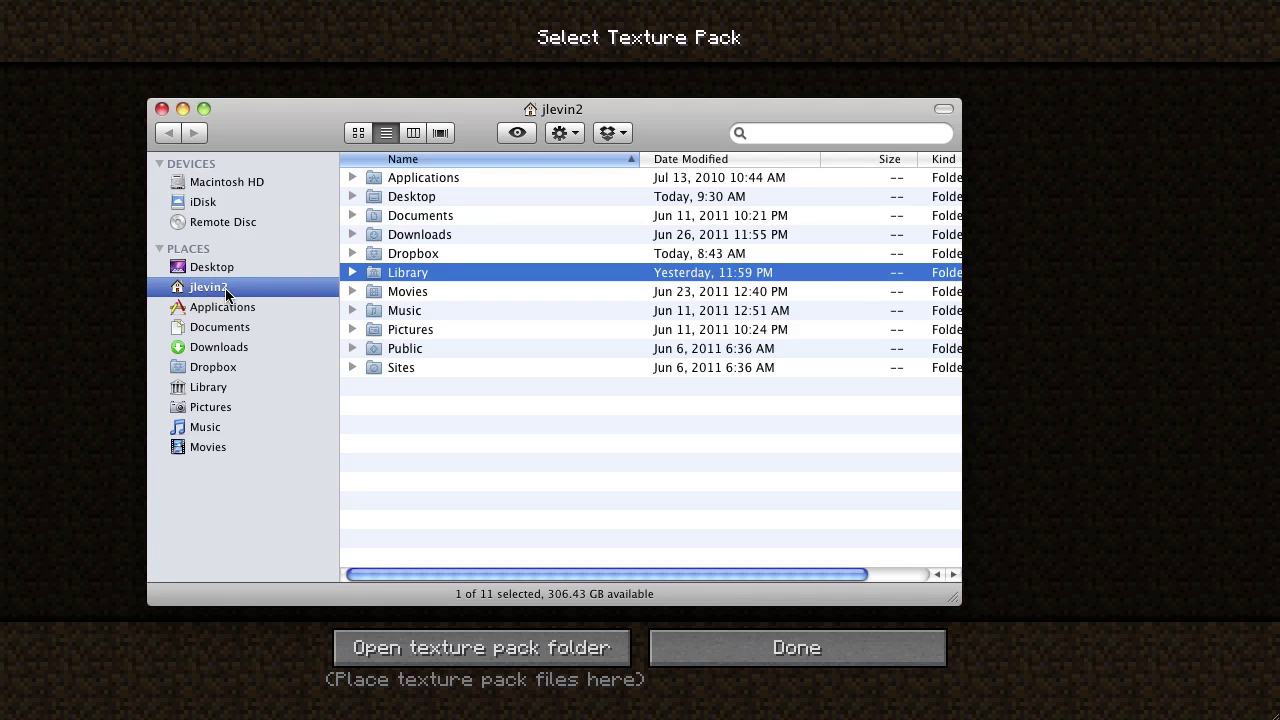
Locate the Library folder at the root of Macintosh HD and return to the home folder
{"action": "left_click", "coordinate": [210, 186]}
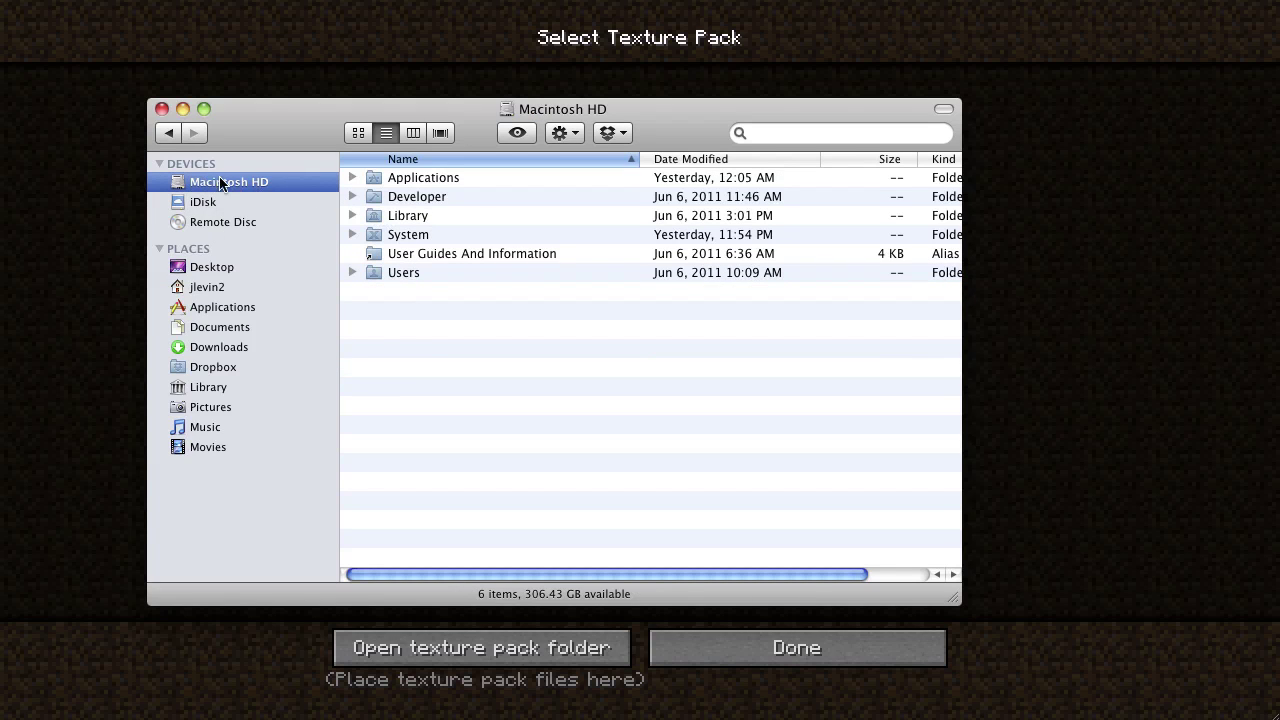
{"action": "left_click", "coordinate": [386, 217]}
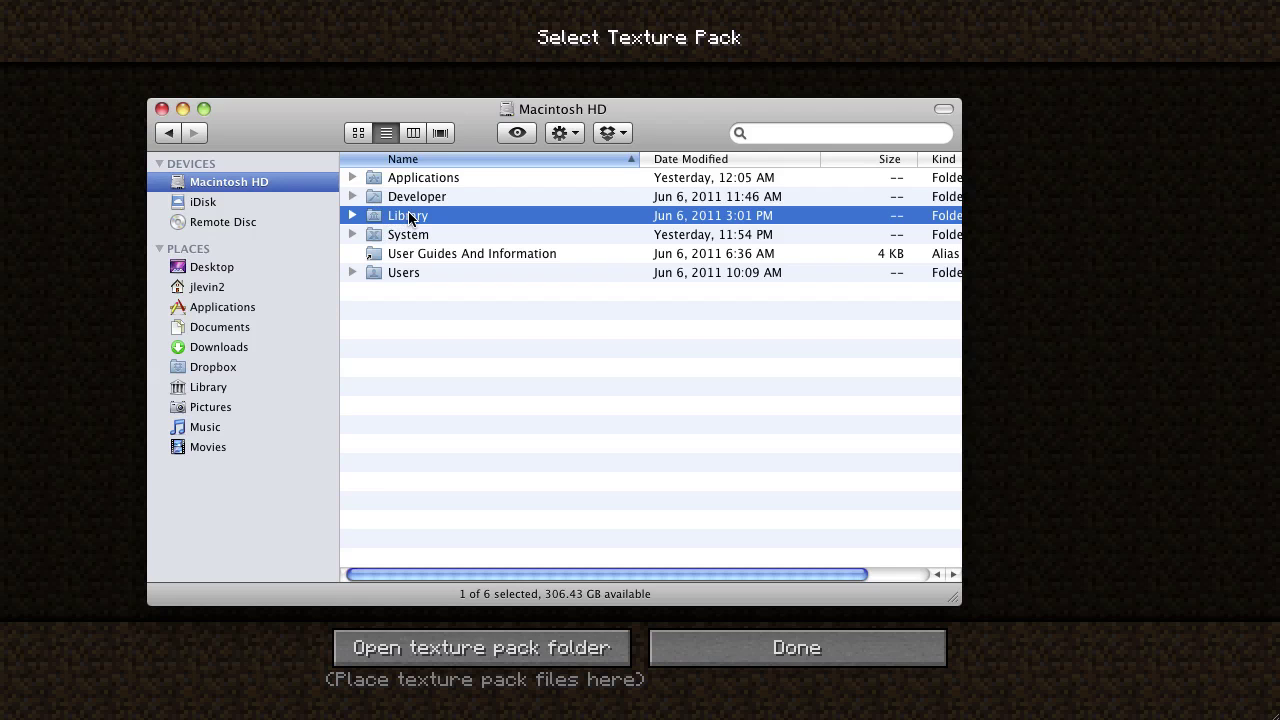
{"action": "left_click", "coordinate": [209, 289]}
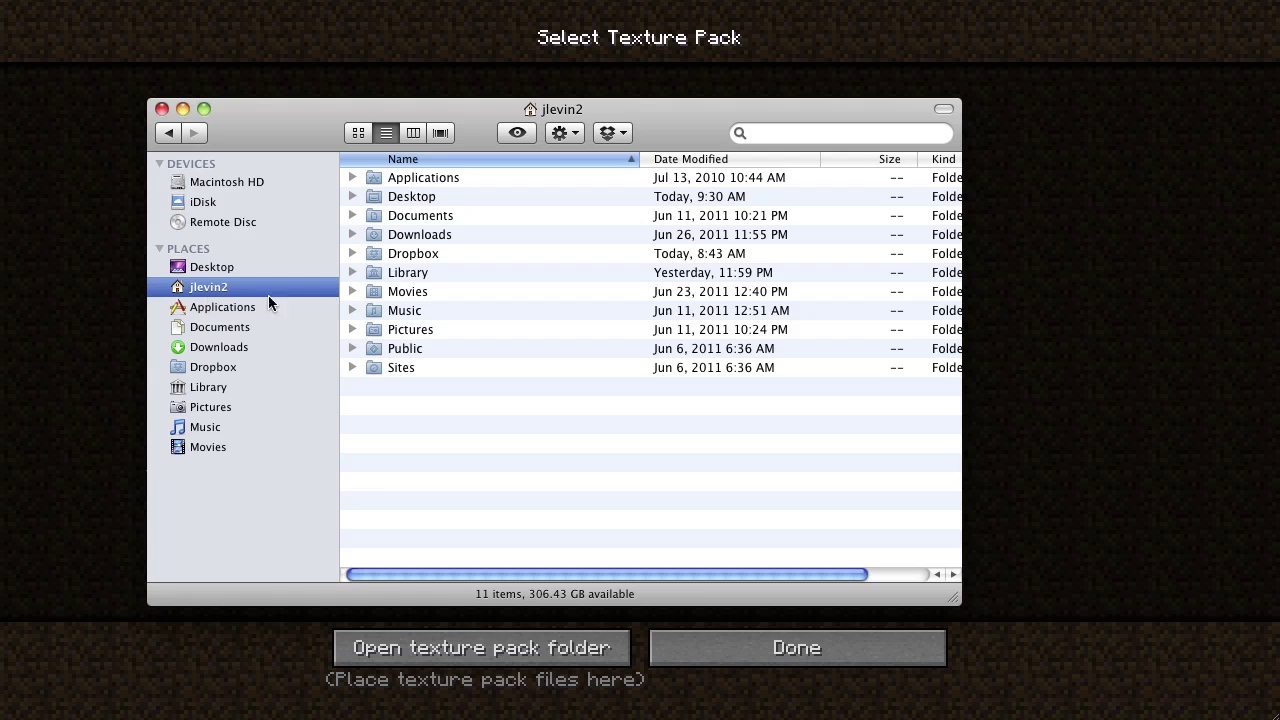
Open the minecraft folder inside the home folder's Library, under Application Support
{"action": "double_click", "coordinate": [405, 275]}
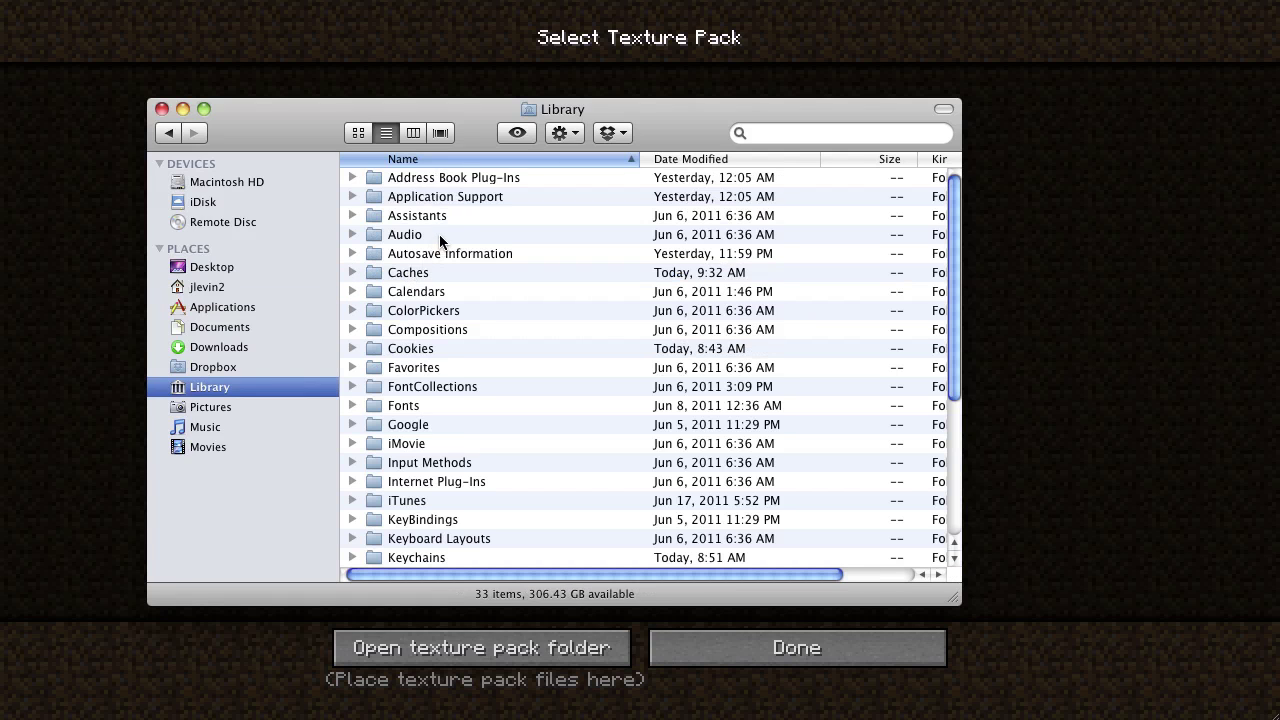
{"action": "left_click", "coordinate": [392, 198]}
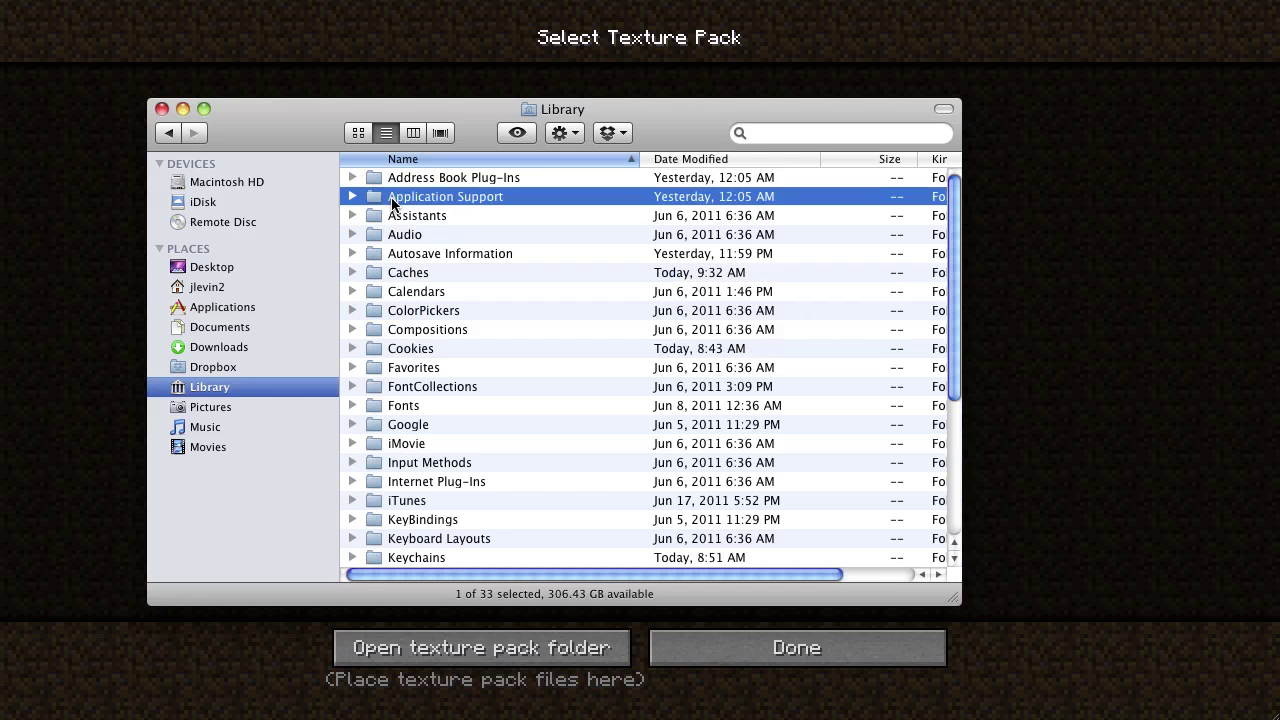
{"action": "double_click", "coordinate": [479, 196]}
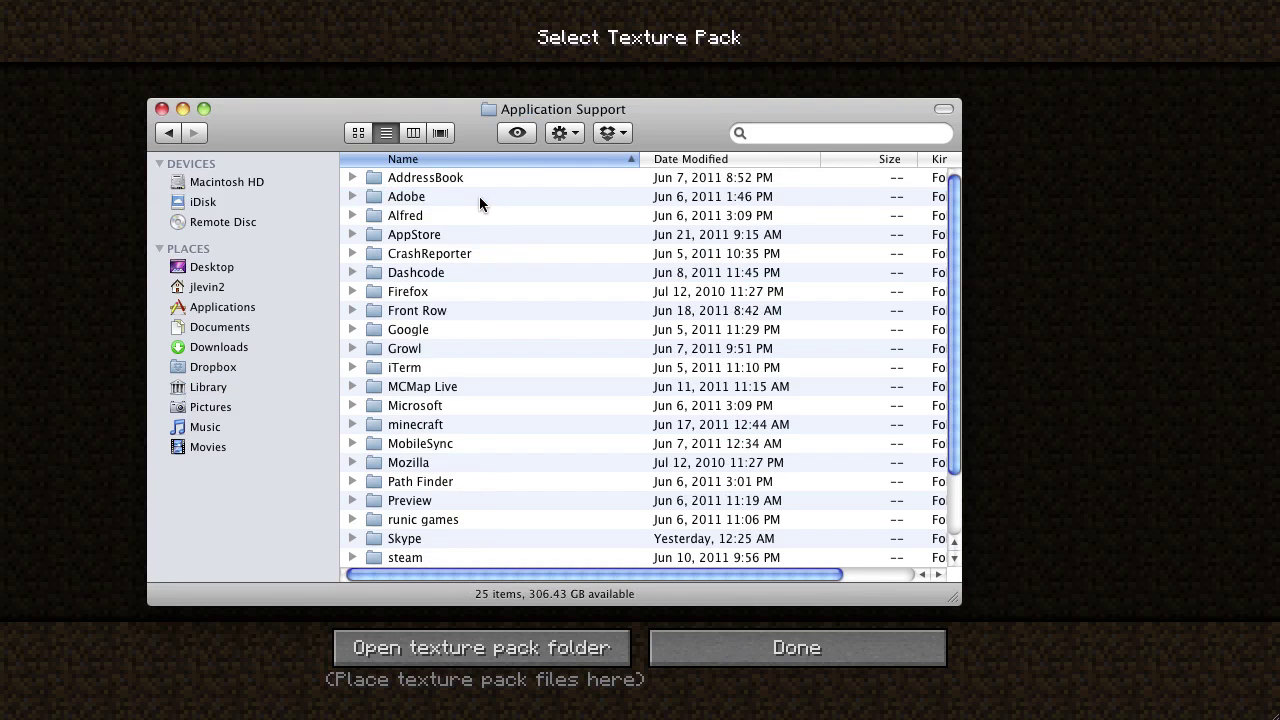
{"action": "left_click", "coordinate": [422, 425]}
{"action": "double_click", "coordinate": [422, 425]}
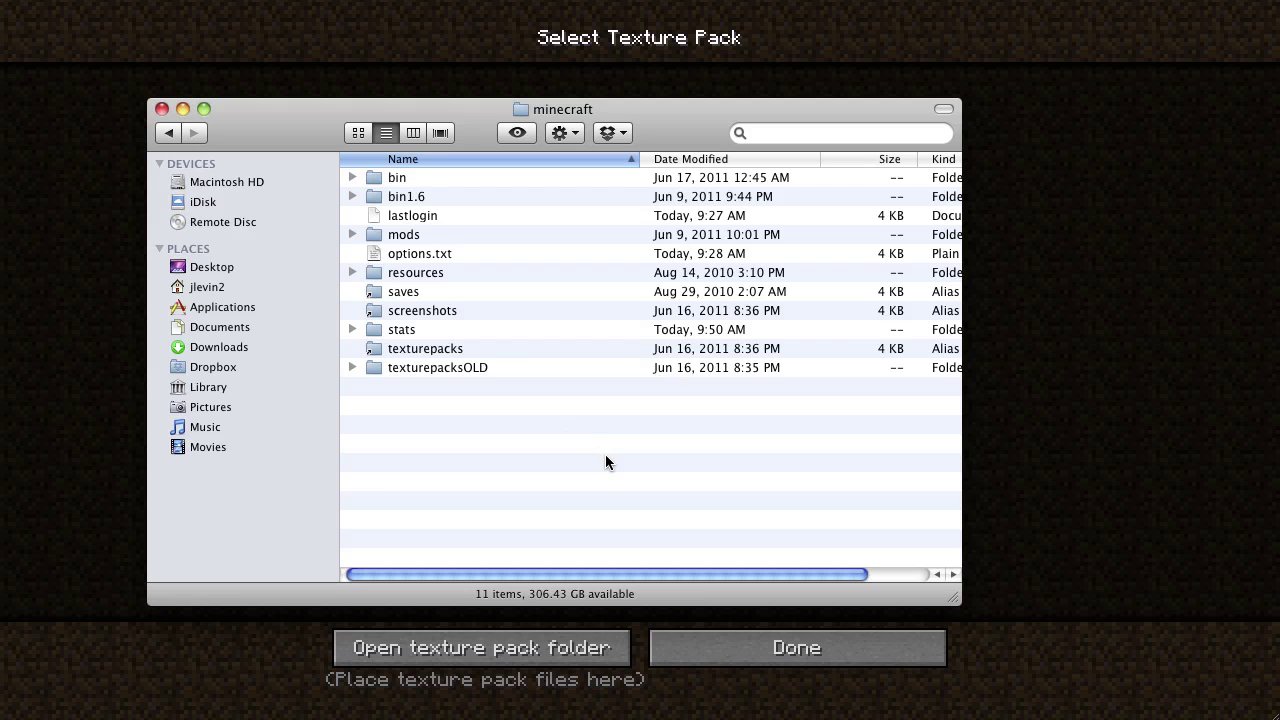
Expand the bin folder to examine its files and collapse it again
{"action": "left_click", "coordinate": [394, 180]}
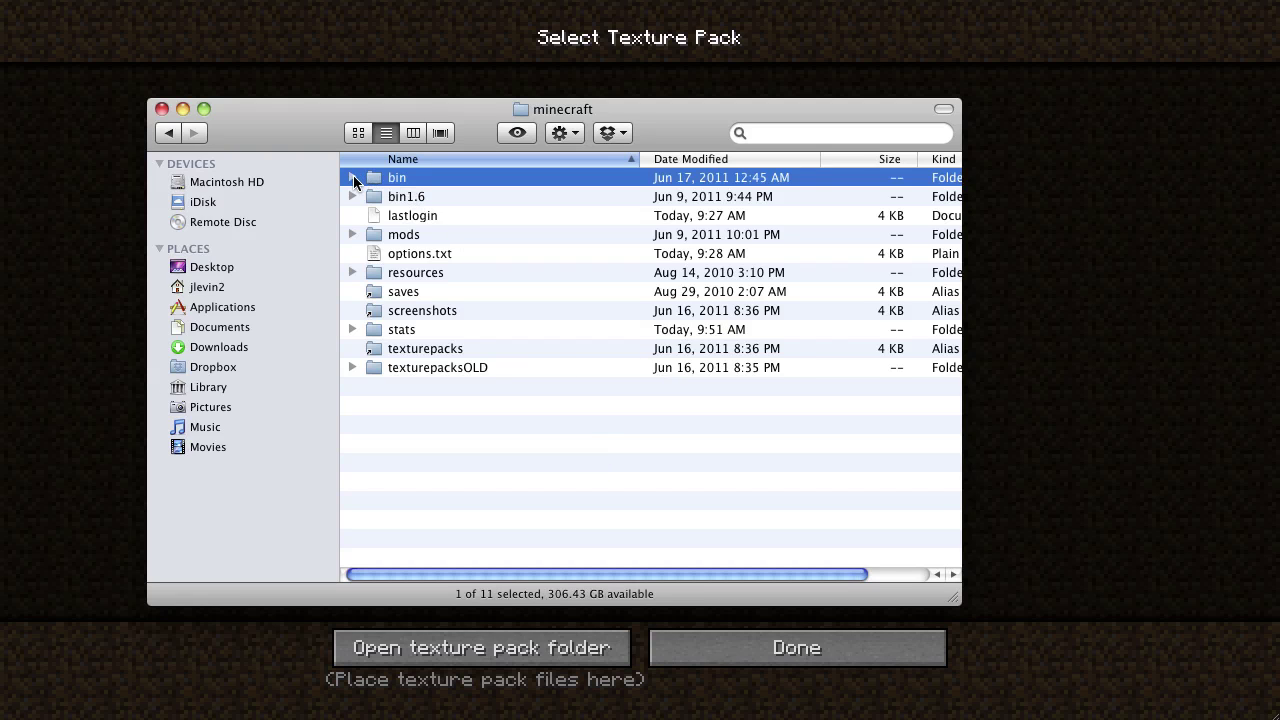
{"action": "left_click", "coordinate": [353, 178]}
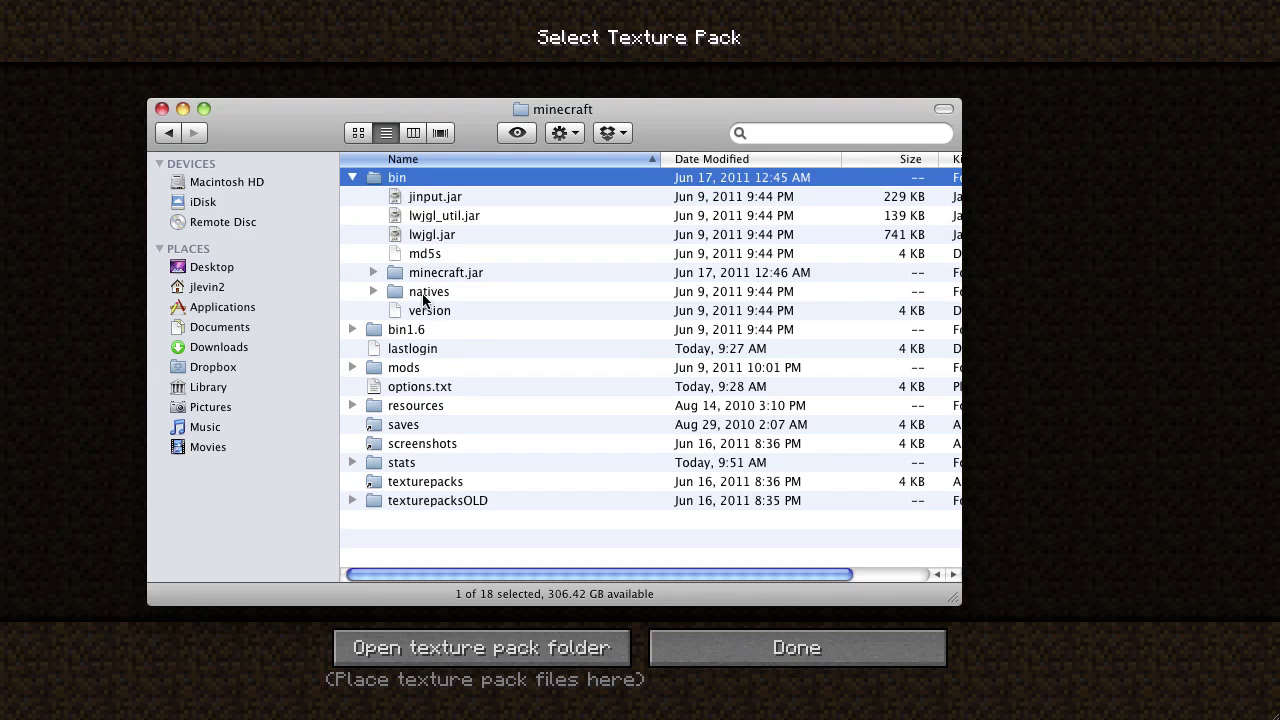
{"action": "left_click", "coordinate": [352, 178]}
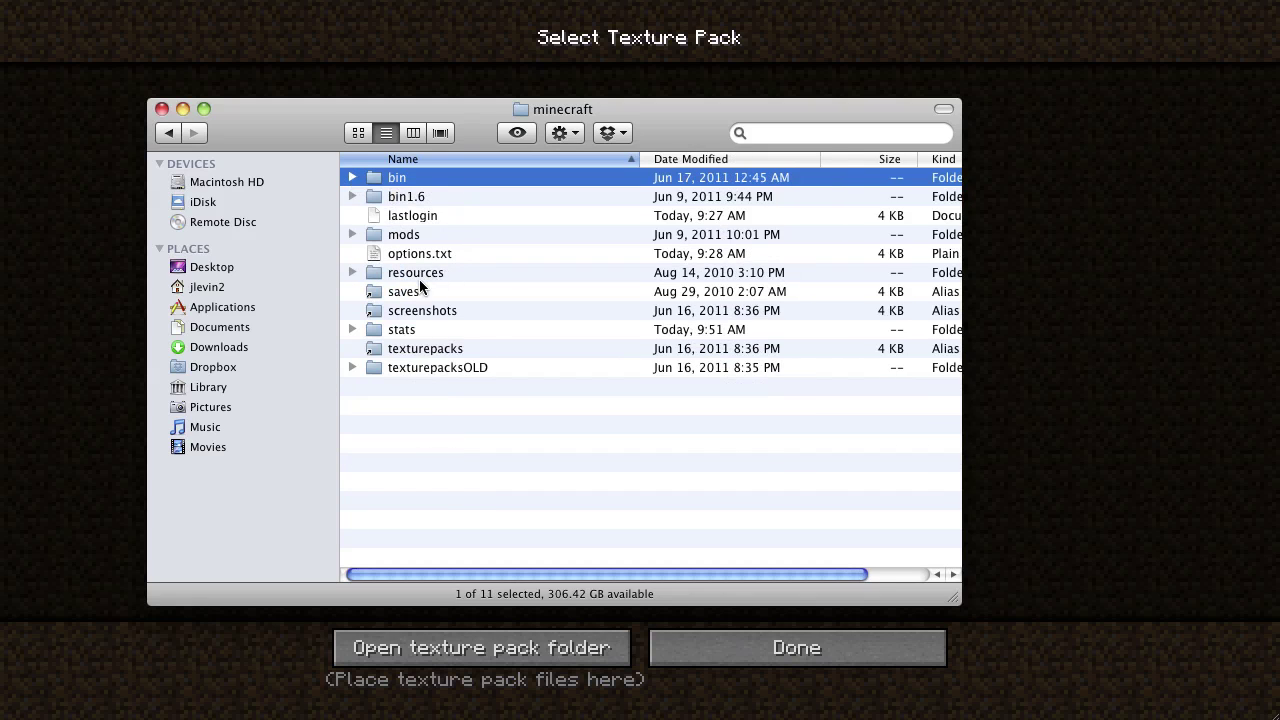
Check the worlds in the saves folder and open the texturepacks folder within the minecraft folder
{"action": "left_click", "coordinate": [407, 291]}
{"action": "double_click", "coordinate": [404, 296]}
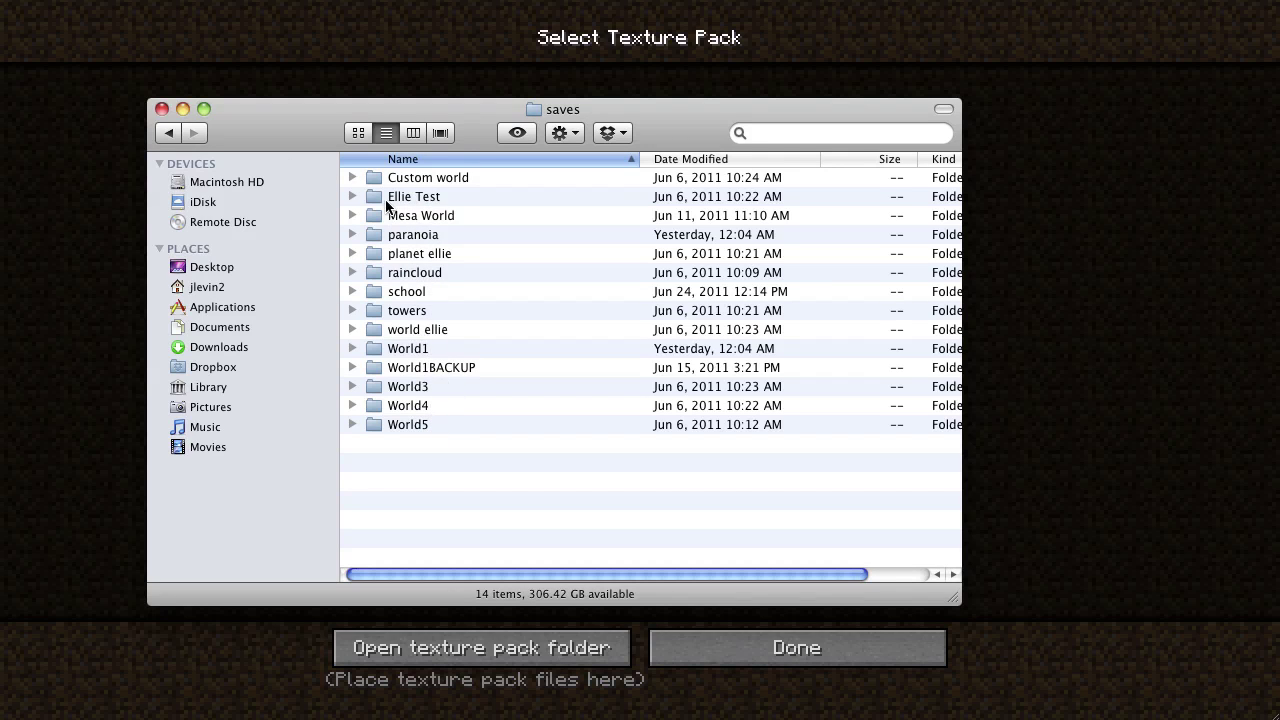
{"action": "left_click", "coordinate": [169, 133]}
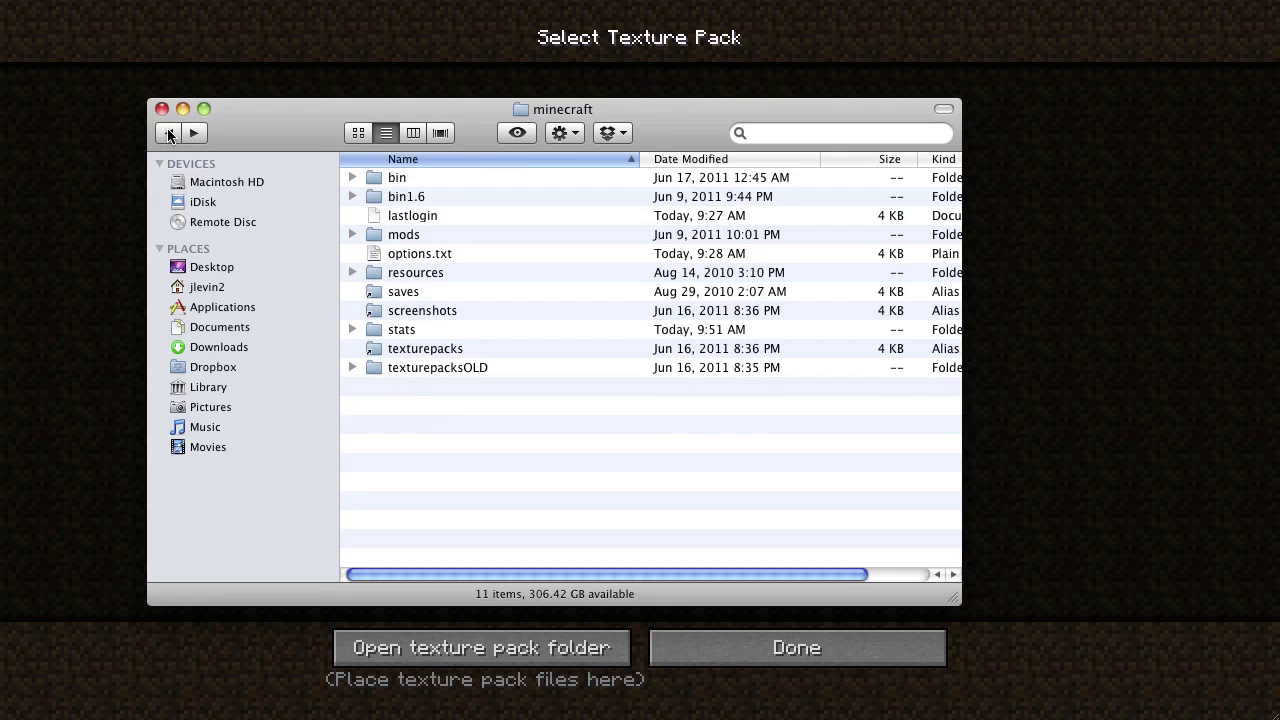
{"action": "double_click", "coordinate": [428, 349]}
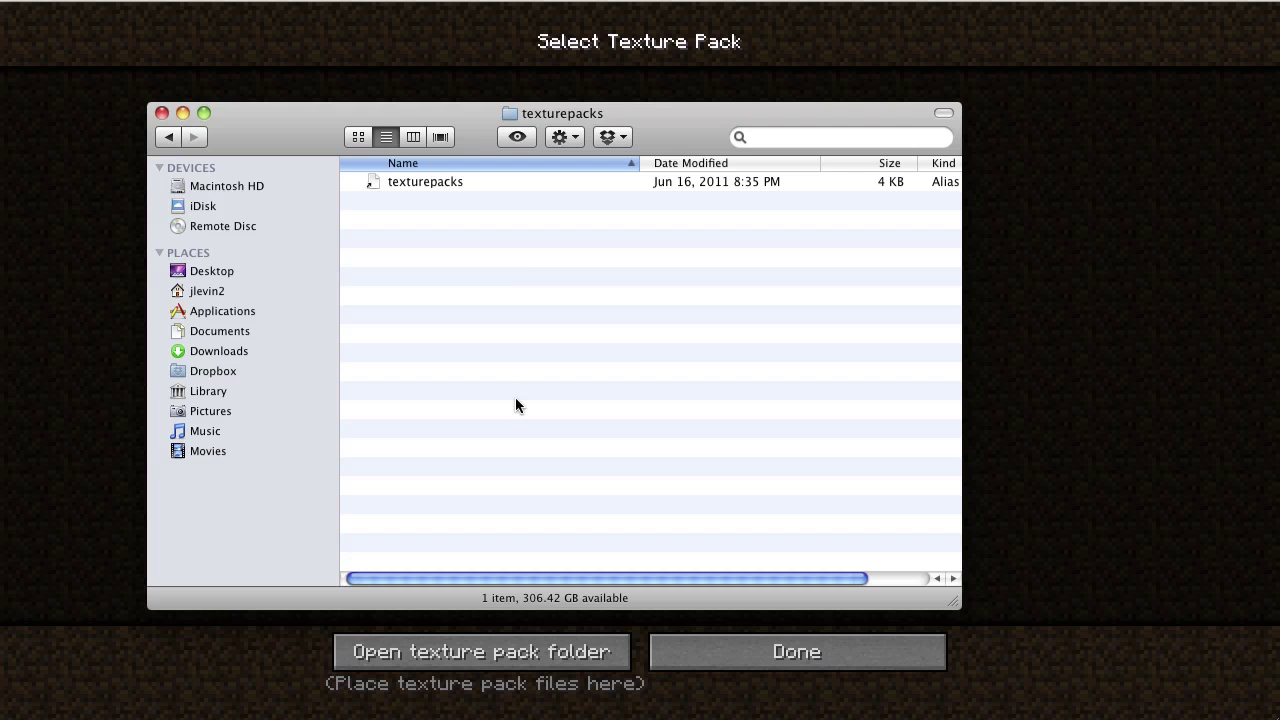
Switch to the web browser and look through the previews and download links in the Texture Pack Central forum list
{"action": "key", "text": "super+Tab"}
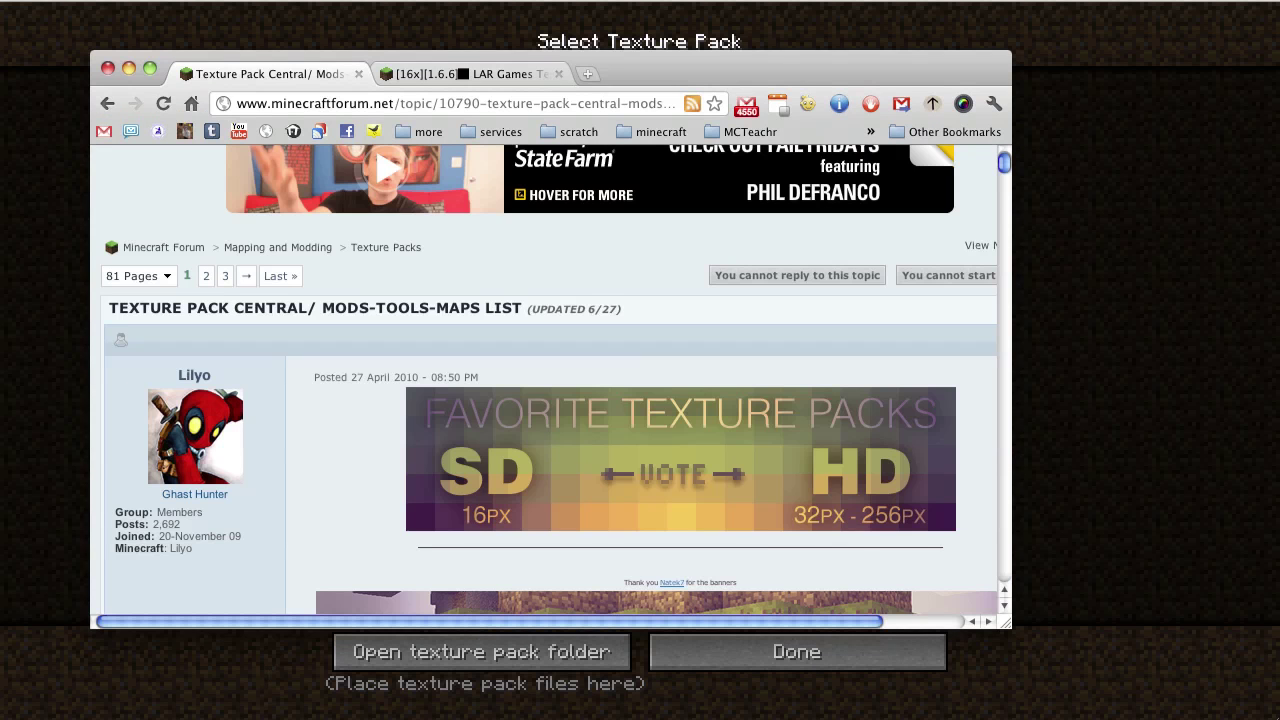
{"action": "scroll", "coordinate": [199, 218], "scroll_direction": "up", "scroll_amount": 5}
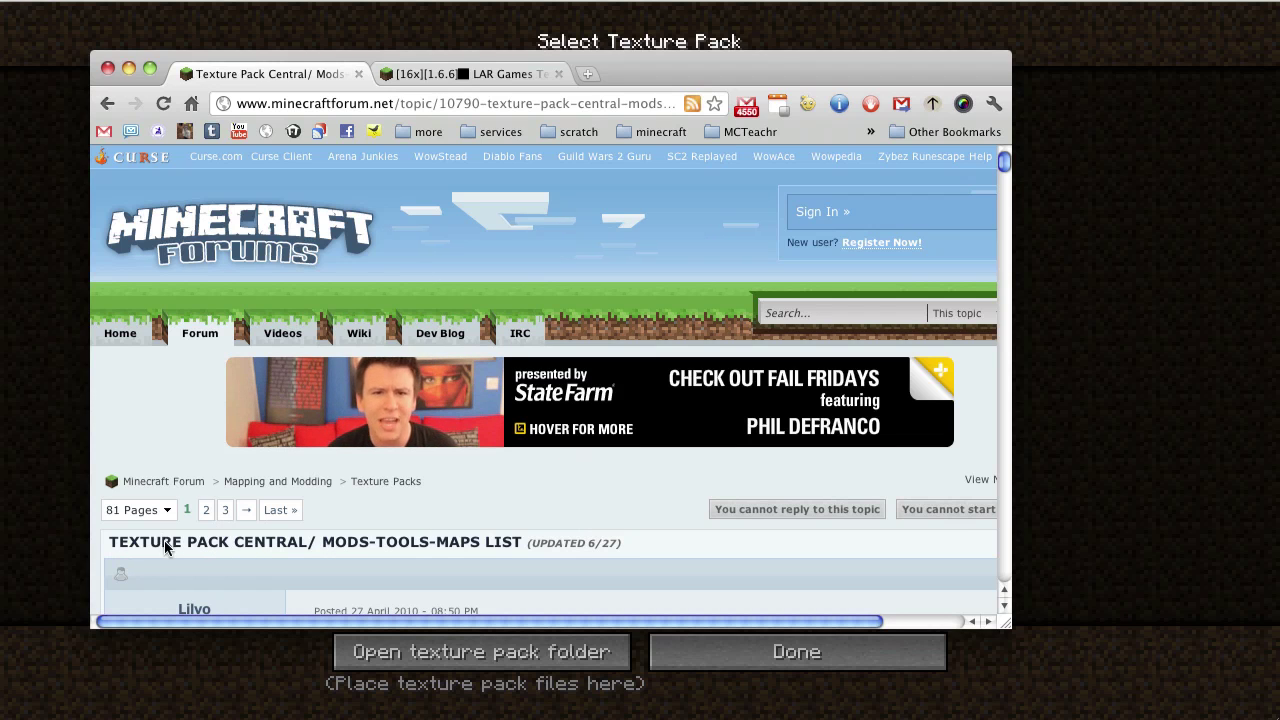
{"action": "scroll", "coordinate": [515, 470], "scroll_direction": "down", "scroll_amount": 10}
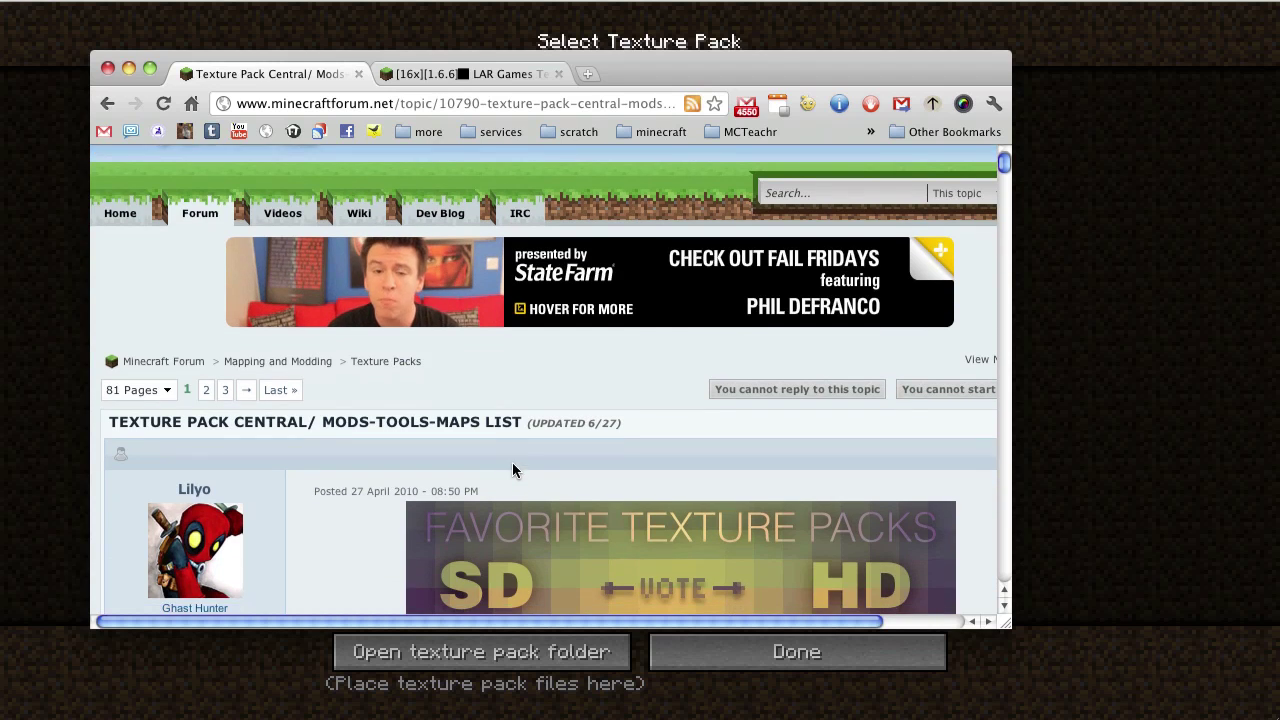
{"action": "scroll", "coordinate": [533, 465], "scroll_direction": "down", "scroll_amount": 15}
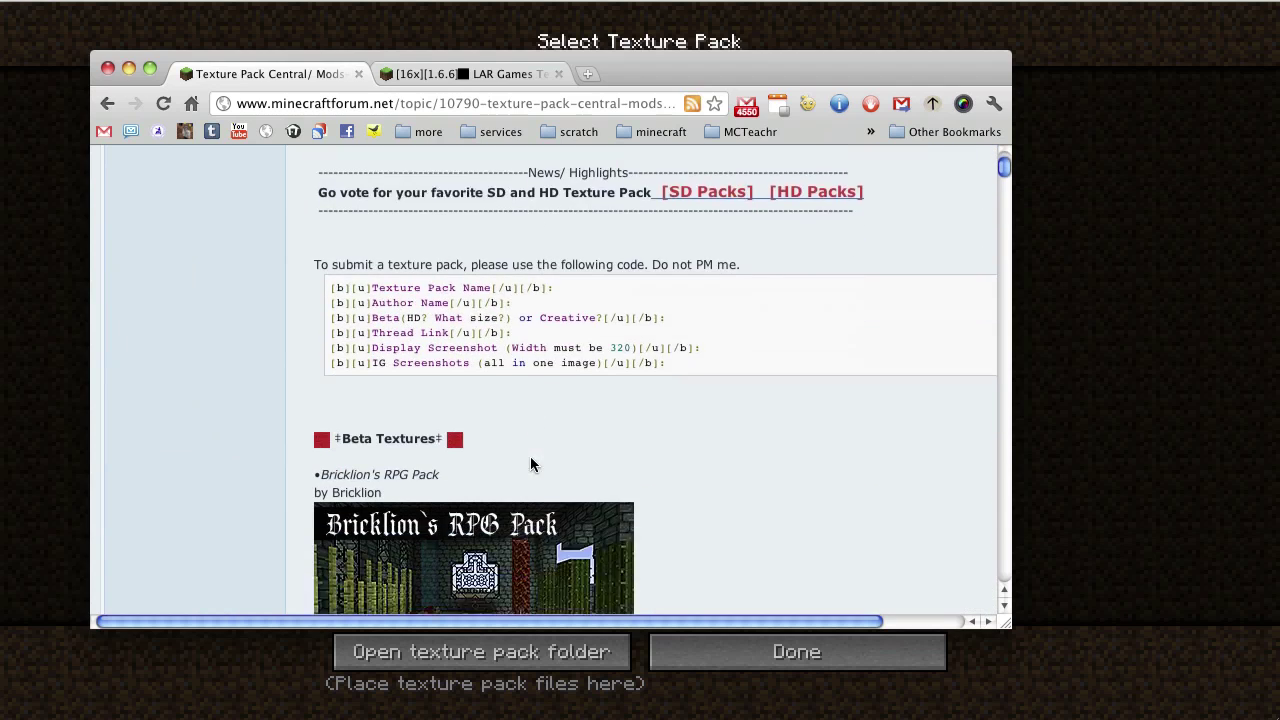
{"action": "scroll", "coordinate": [532, 464], "scroll_direction": "down", "scroll_amount": 15}
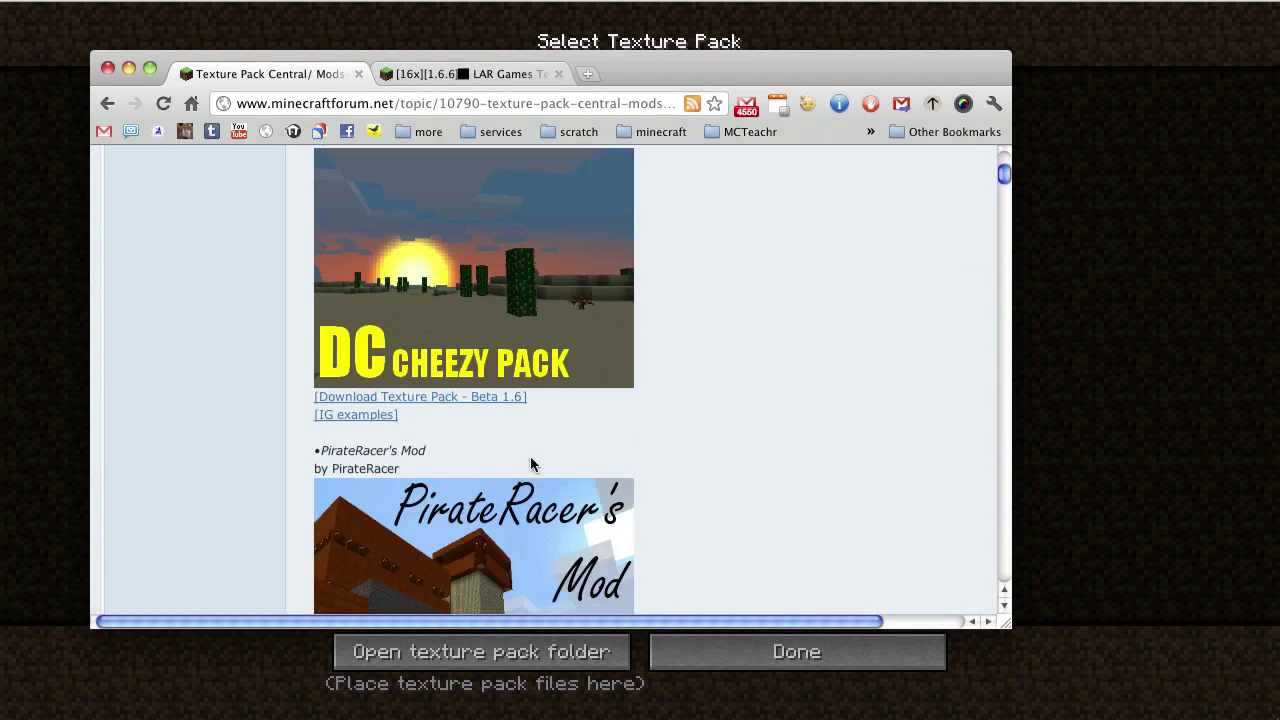
{"action": "scroll", "coordinate": [532, 464], "scroll_direction": "down", "scroll_amount": 15}
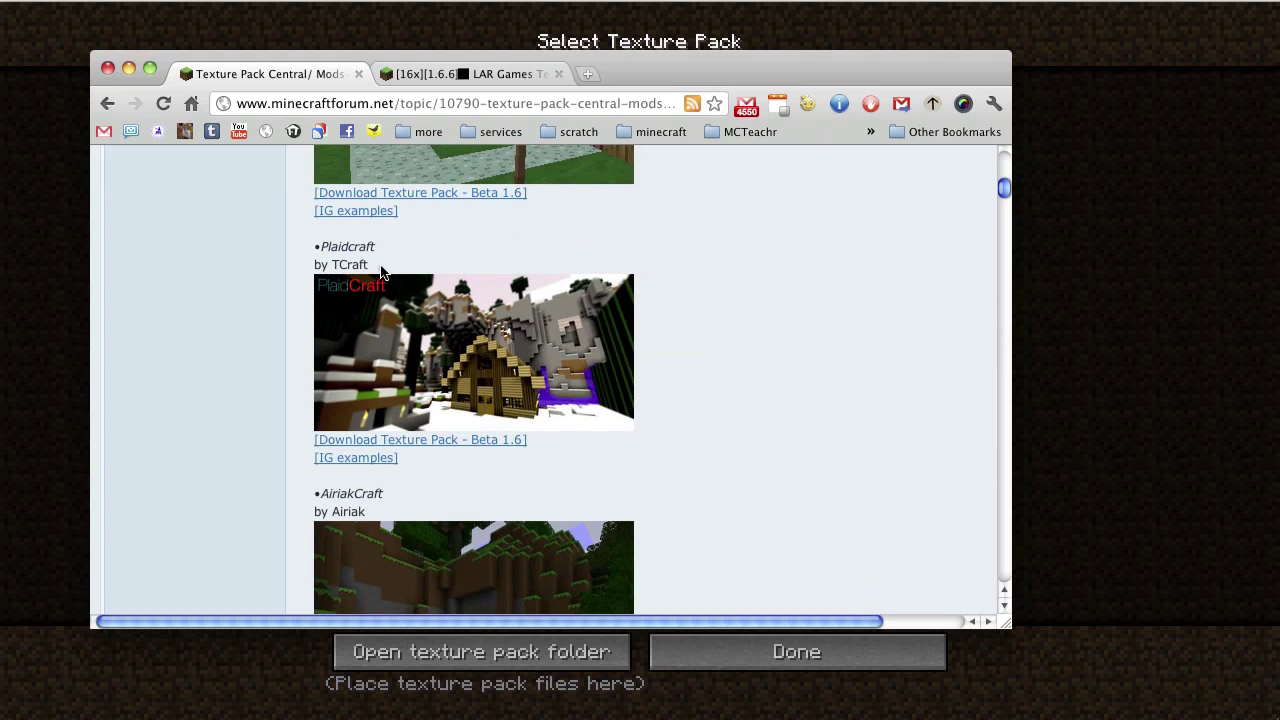
{"action": "scroll", "coordinate": [660, 400], "scroll_direction": "down", "scroll_amount": 3}
{"action": "scroll", "coordinate": [658, 407], "scroll_direction": "down", "scroll_amount": 10}
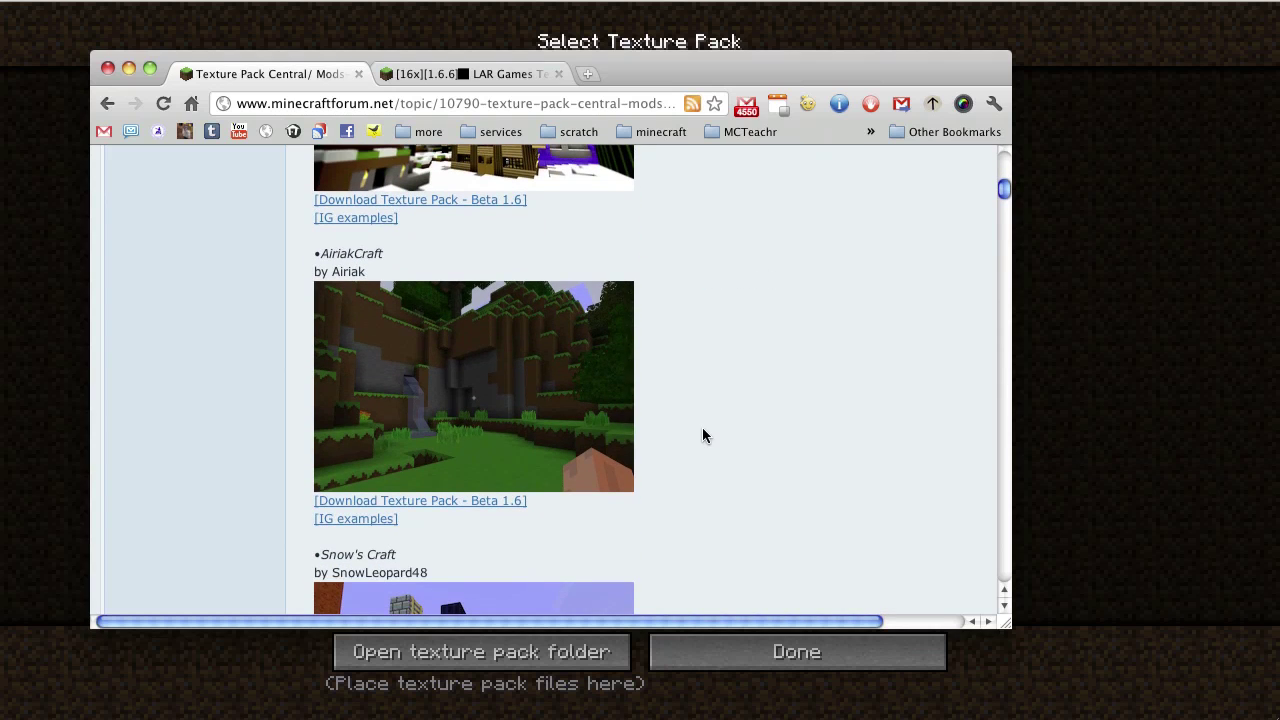
{"action": "scroll", "coordinate": [641, 401], "scroll_direction": "down", "scroll_amount": 15}
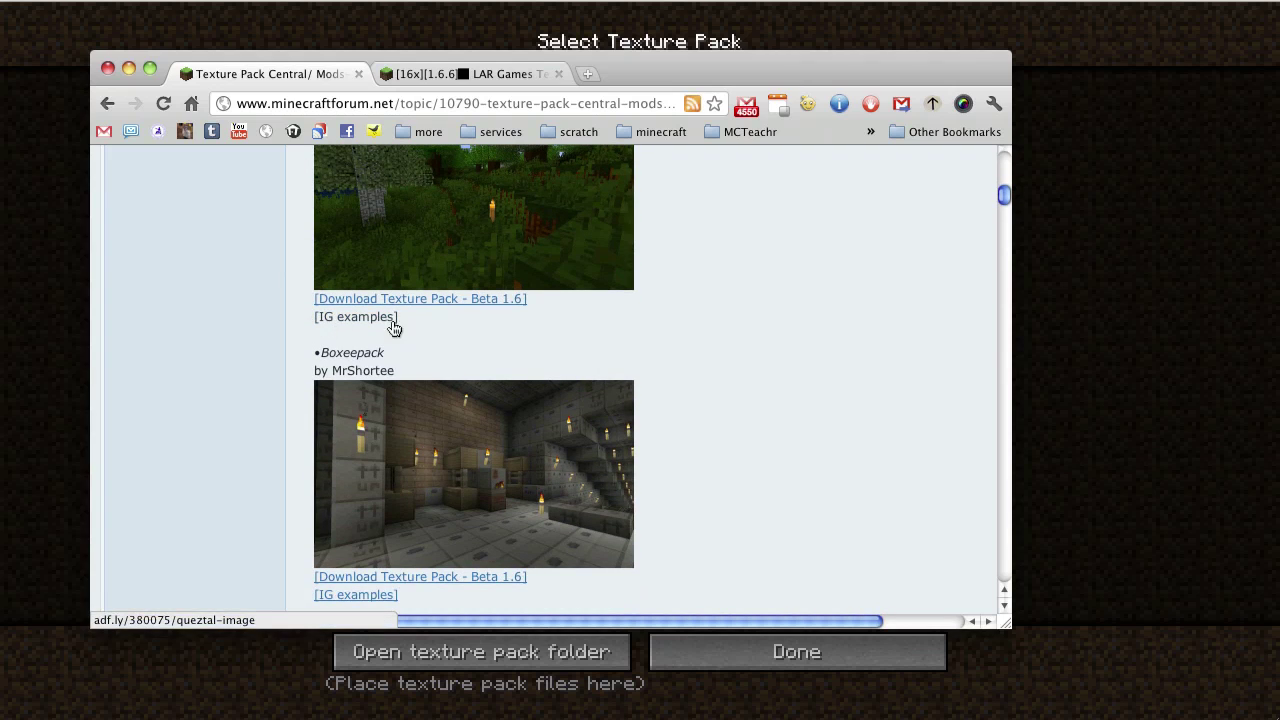
{"action": "scroll", "coordinate": [749, 340], "scroll_direction": "down", "scroll_amount": 8}
{"action": "scroll", "coordinate": [751, 340], "scroll_direction": "down", "scroll_amount": 15}
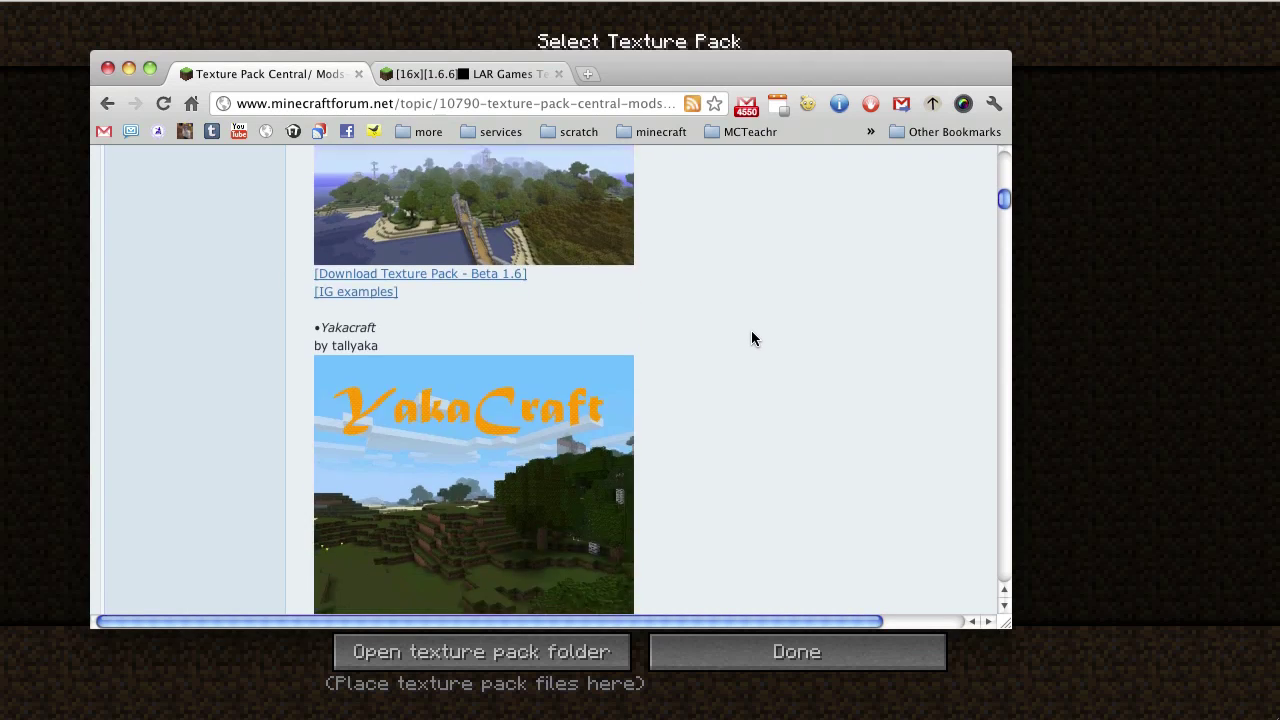
{"action": "scroll", "coordinate": [751, 339], "scroll_direction": "down", "scroll_amount": 20}
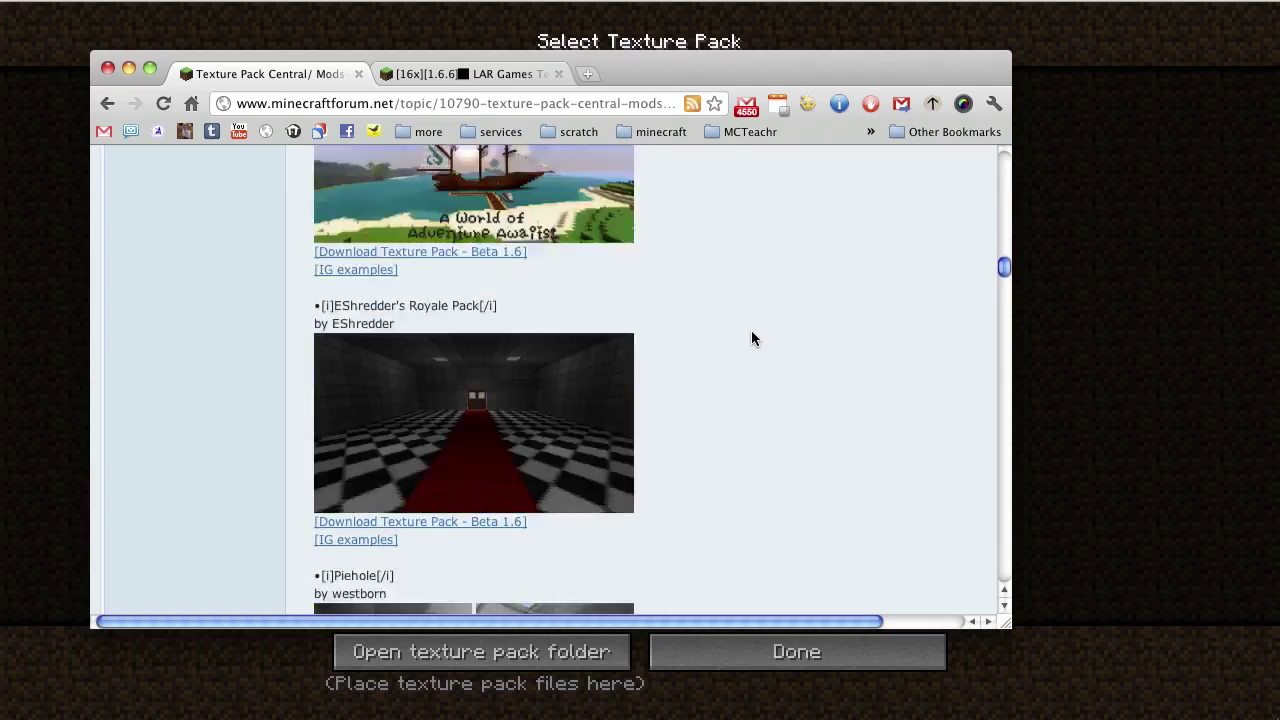
{"action": "scroll", "coordinate": [752, 340], "scroll_direction": "down", "scroll_amount": 20}
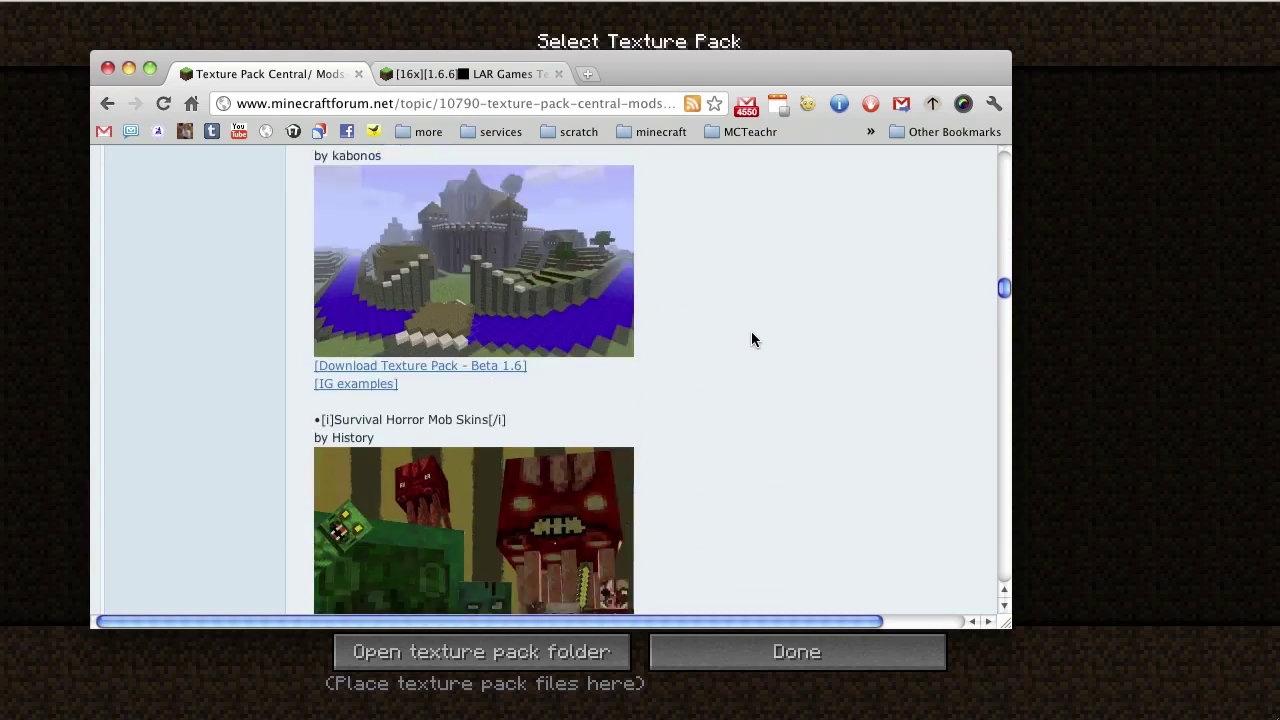
{"action": "scroll", "coordinate": [752, 340], "scroll_direction": "down", "scroll_amount": 20}
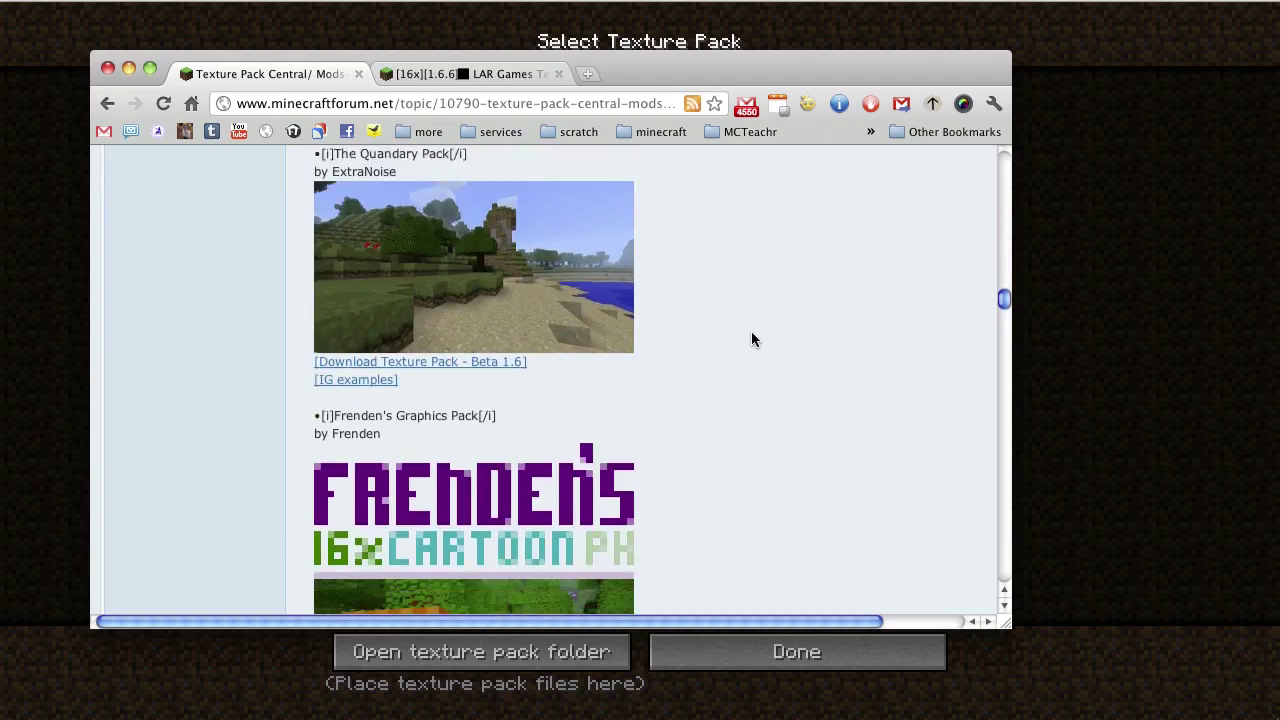
{"action": "scroll", "coordinate": [752, 339], "scroll_direction": "up", "scroll_amount": 3}
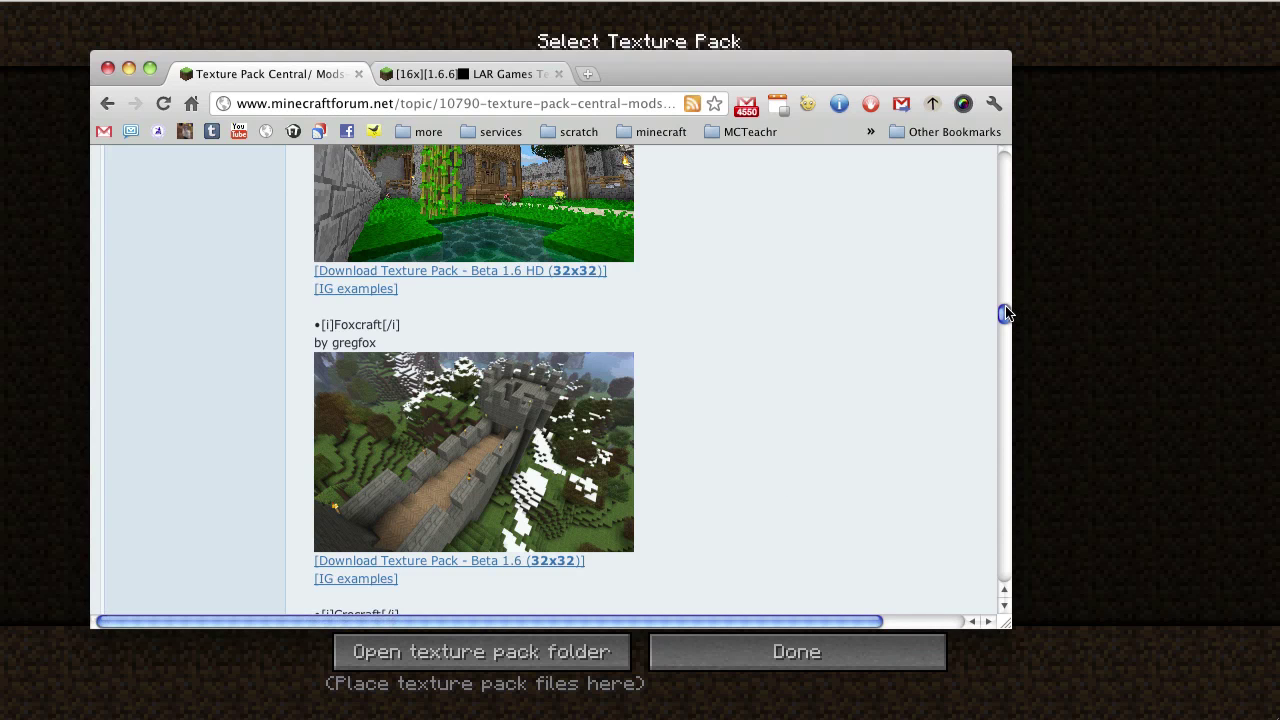
{"action": "left_click_drag", "start_coordinate": [1005, 318], "coordinate": [997, 231]}
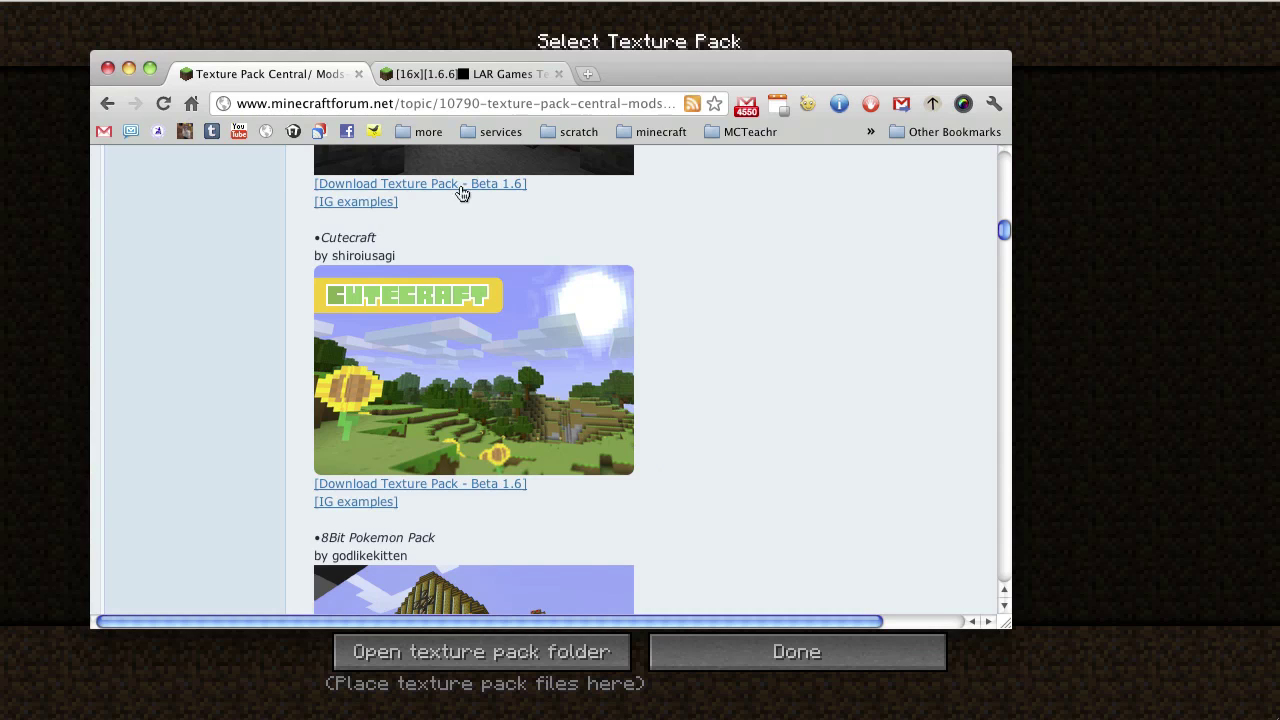
{"action": "scroll", "coordinate": [614, 314], "scroll_direction": "up", "scroll_amount": 3}
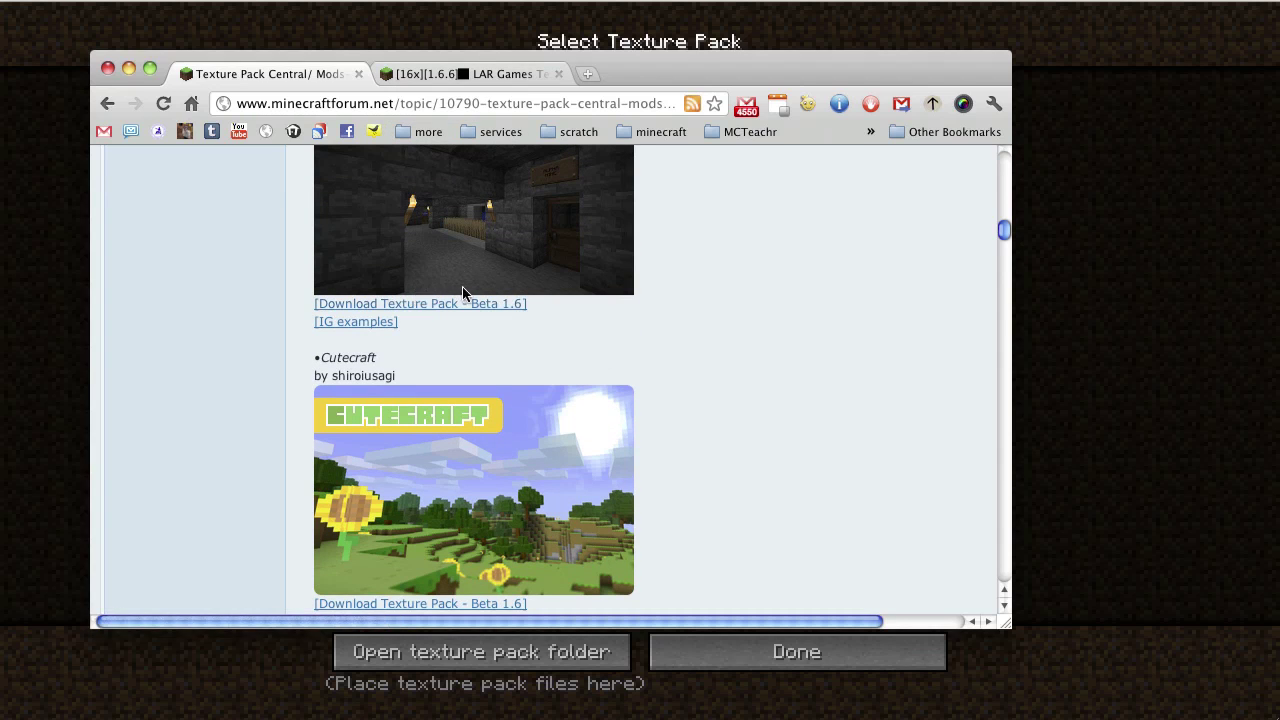
Look through the LAR Games texture pack thread for its item previews, screenshots and download link
{"action": "left_click", "coordinate": [471, 74]}
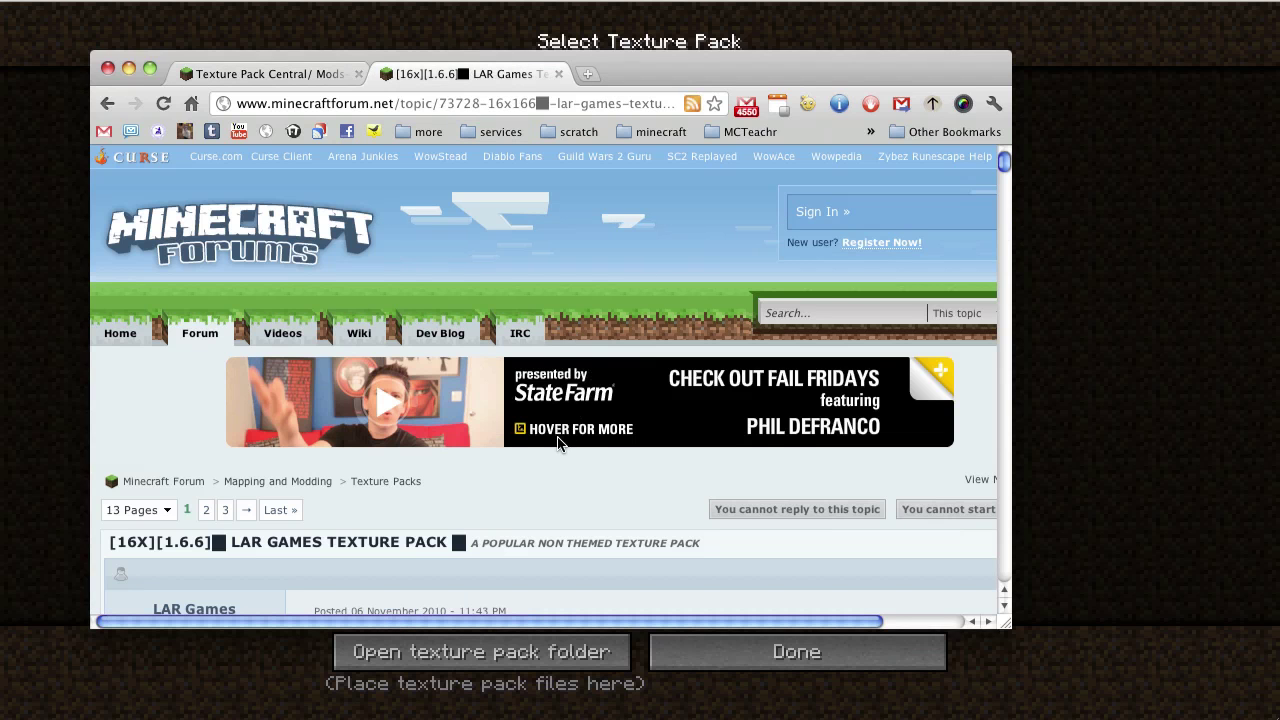
{"action": "scroll", "coordinate": [555, 450], "scroll_direction": "down", "scroll_amount": 3}
{"action": "scroll", "coordinate": [552, 466], "scroll_direction": "down", "scroll_amount": 5}
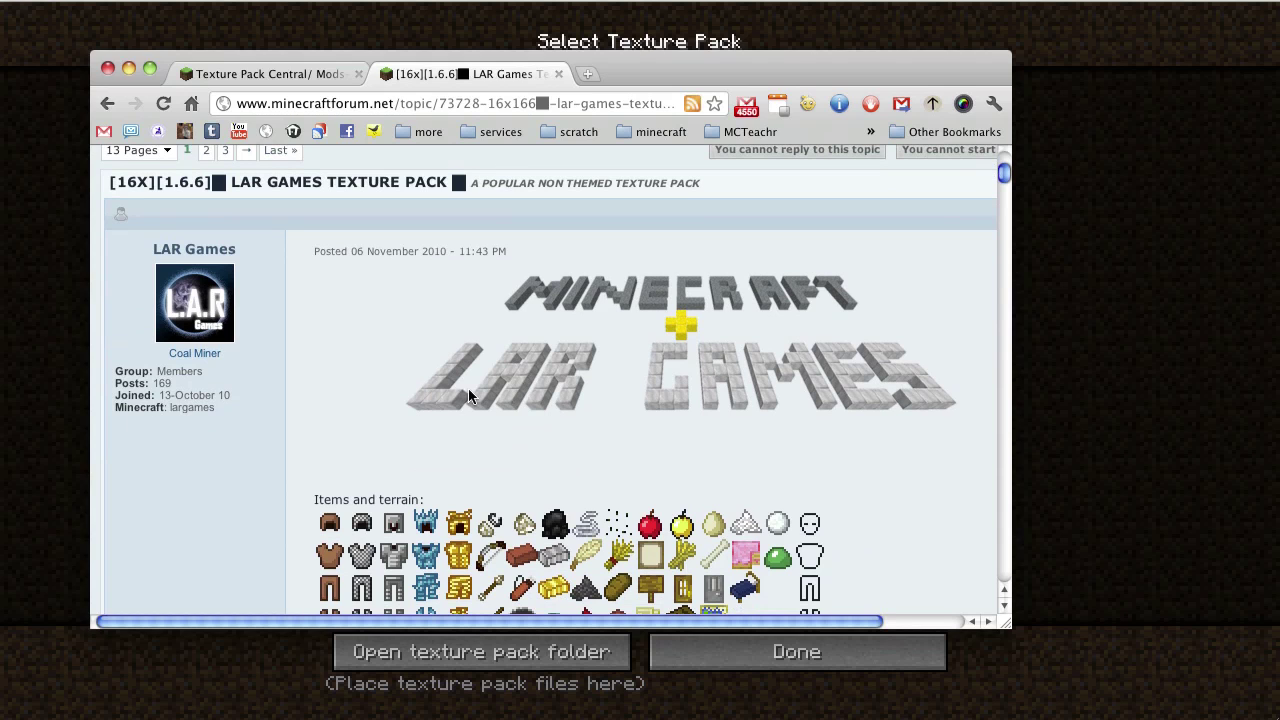
{"action": "scroll", "coordinate": [815, 385], "scroll_direction": "down", "scroll_amount": 10}
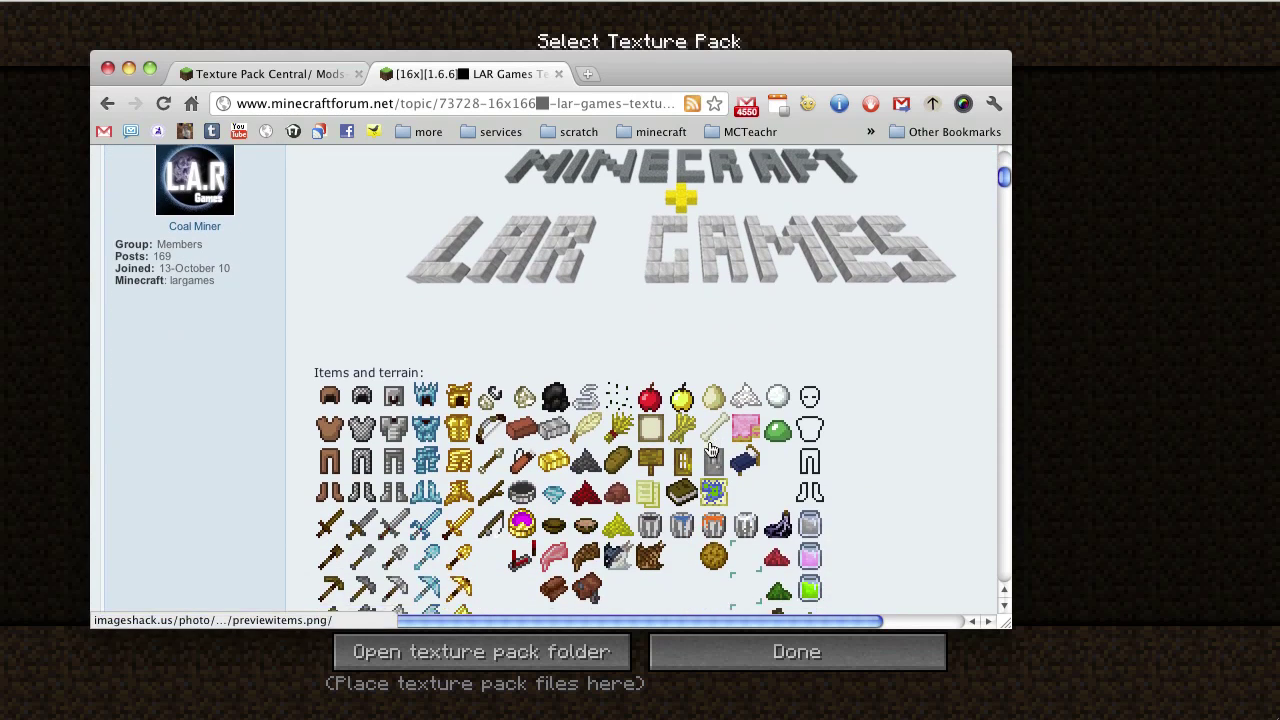
{"action": "scroll", "coordinate": [710, 450], "scroll_direction": "down", "scroll_amount": 15}
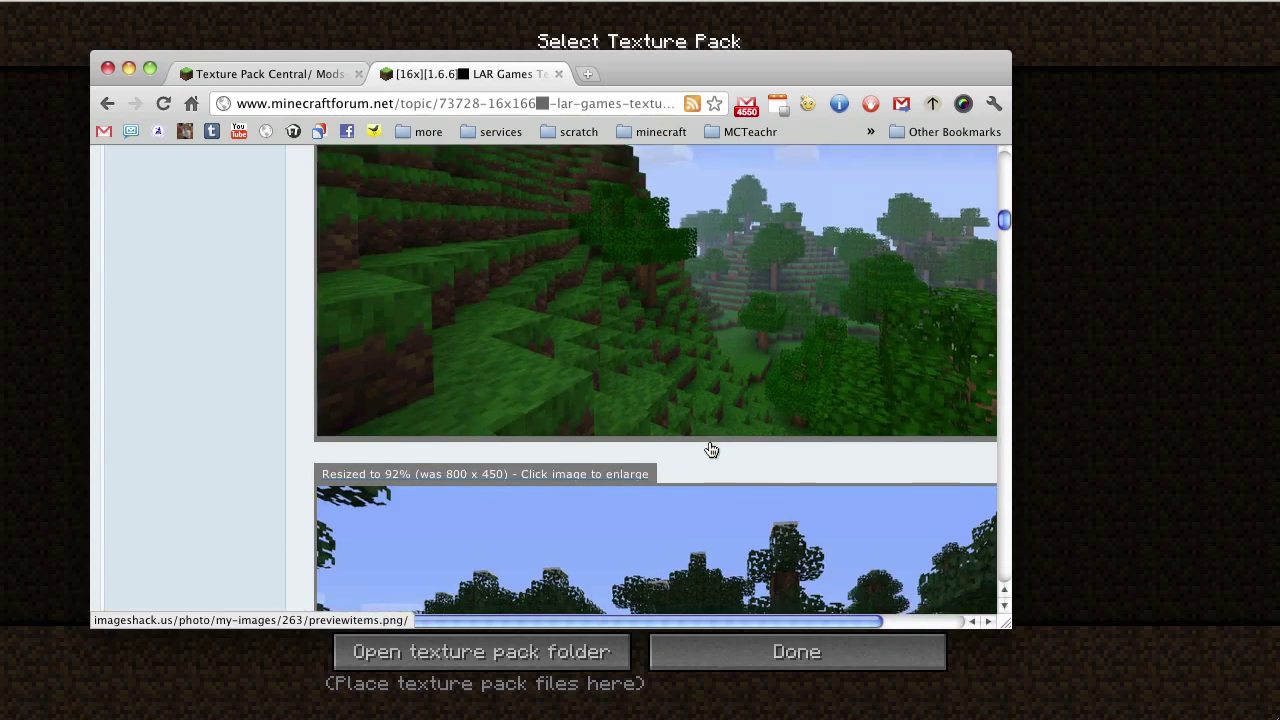
{"action": "scroll", "coordinate": [710, 450], "scroll_direction": "down", "scroll_amount": 15}
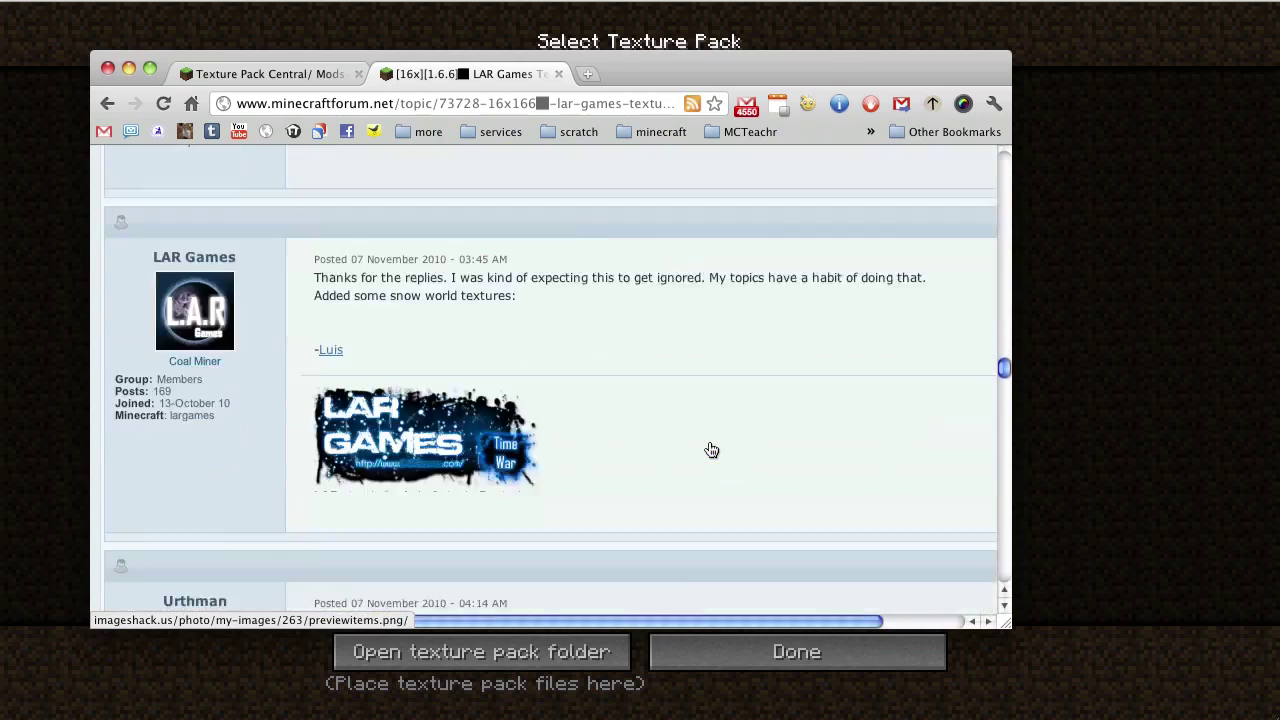
{"action": "scroll", "coordinate": [710, 450], "scroll_direction": "down", "scroll_amount": 3}
{"action": "scroll", "coordinate": [710, 450], "scroll_direction": "up", "scroll_amount": 10}
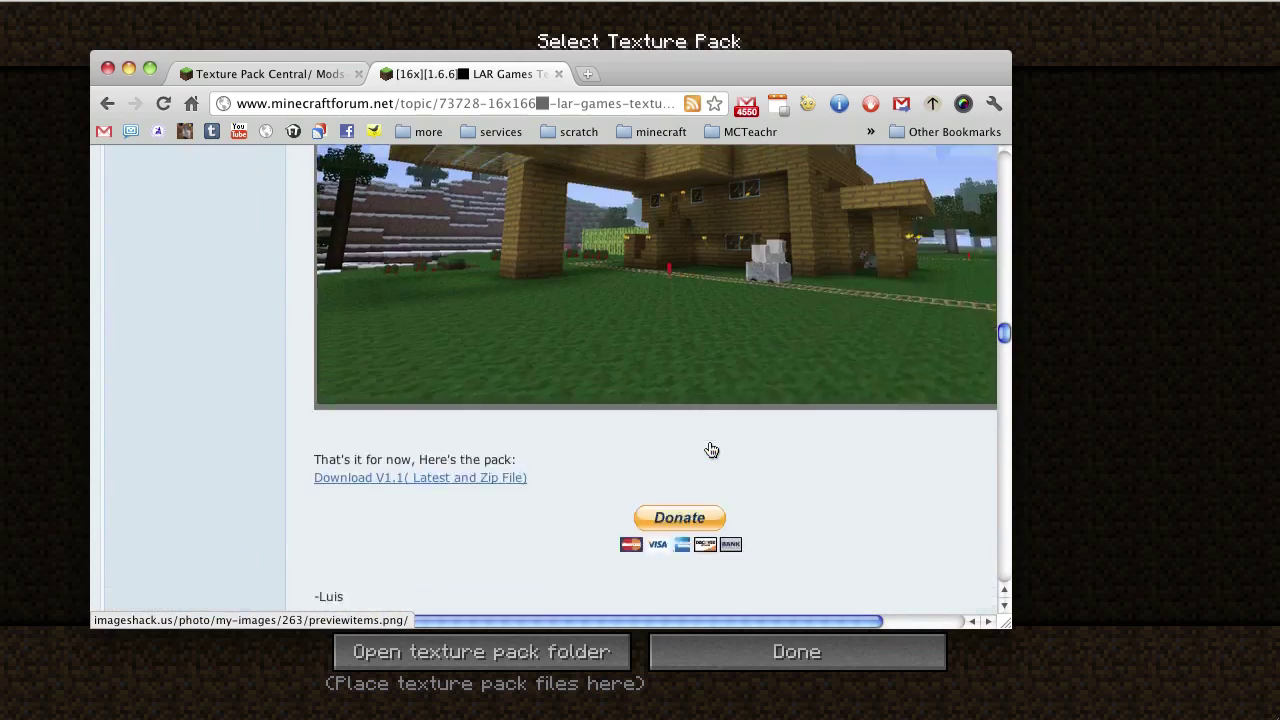
Download LAR Games Texture Pack.zip from MediaFire through the thread's V1.1 link, skipping the AdF.ly ad and closing the Bloomberg page
{"action": "left_click", "coordinate": [338, 550]}
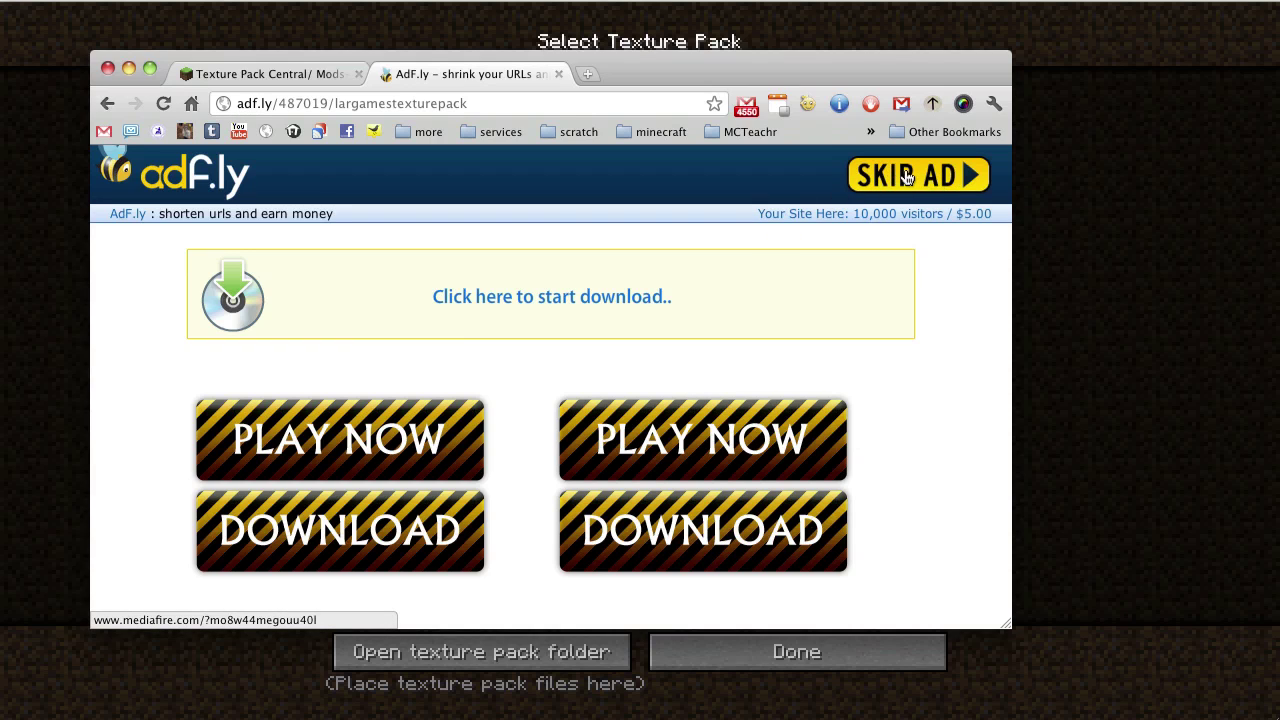
{"action": "left_click", "coordinate": [907, 177]}
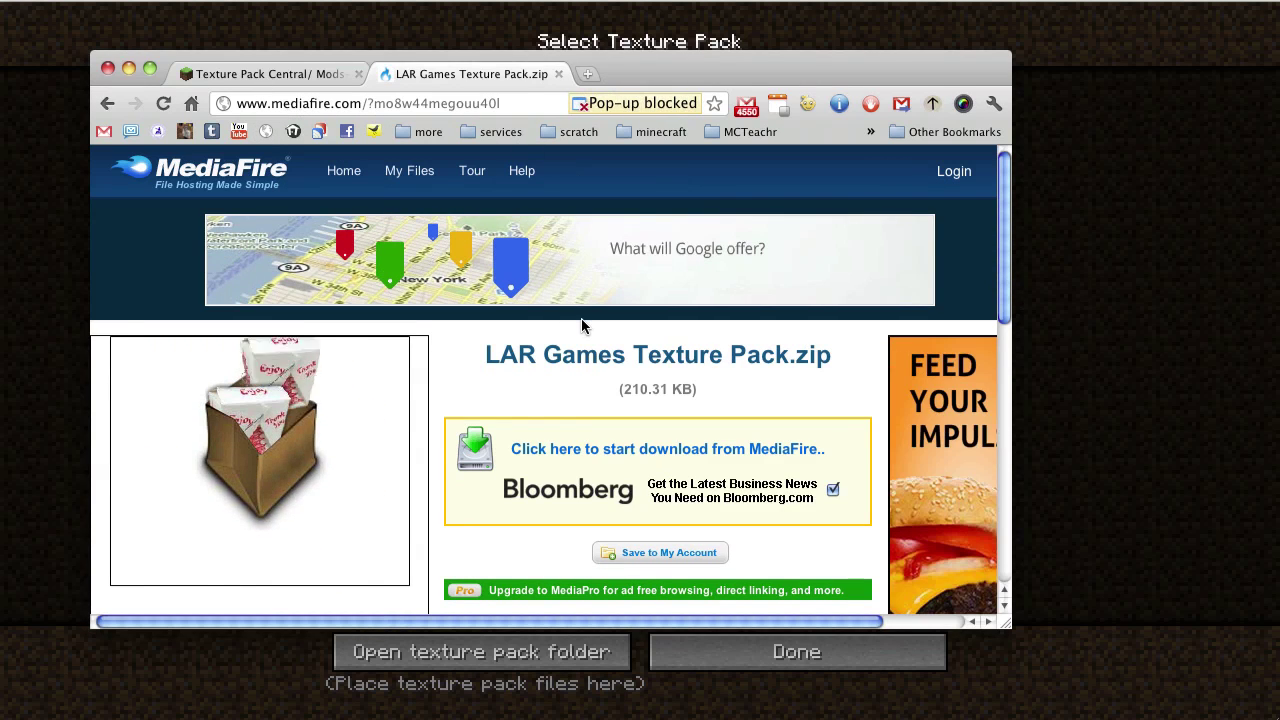
{"action": "left_click", "coordinate": [538, 452]}
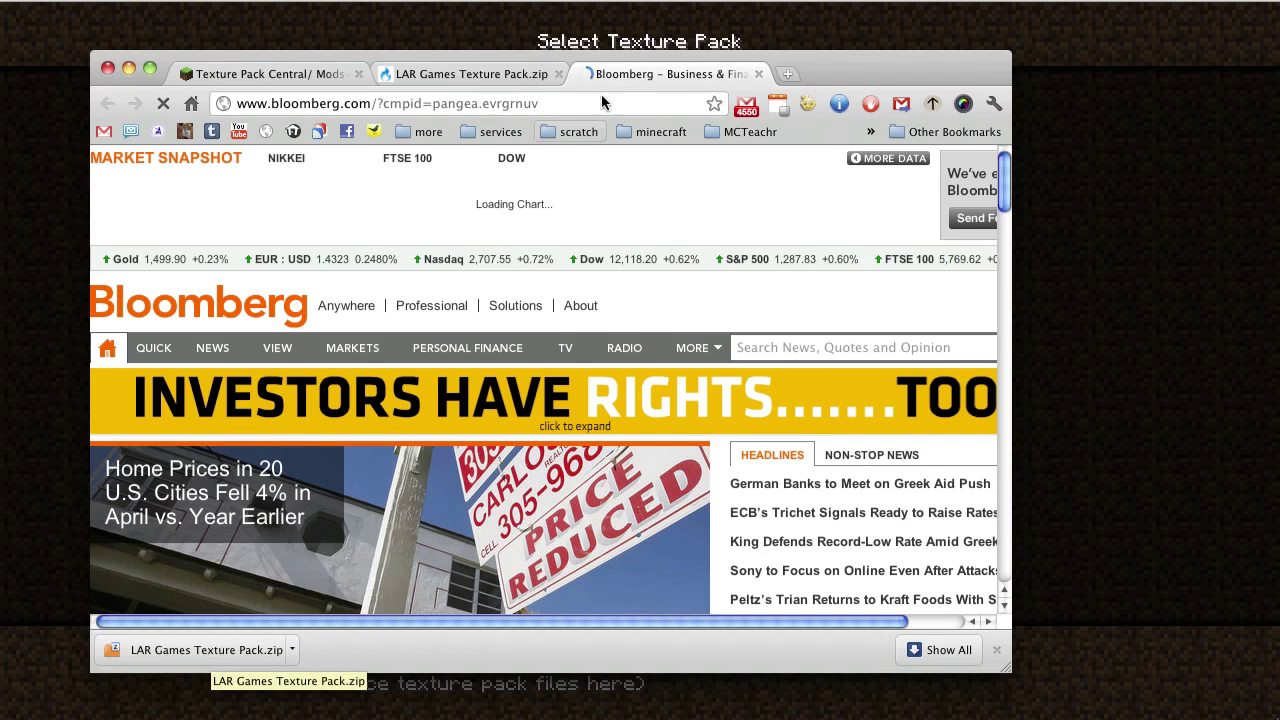
{"action": "left_click", "coordinate": [757, 75]}
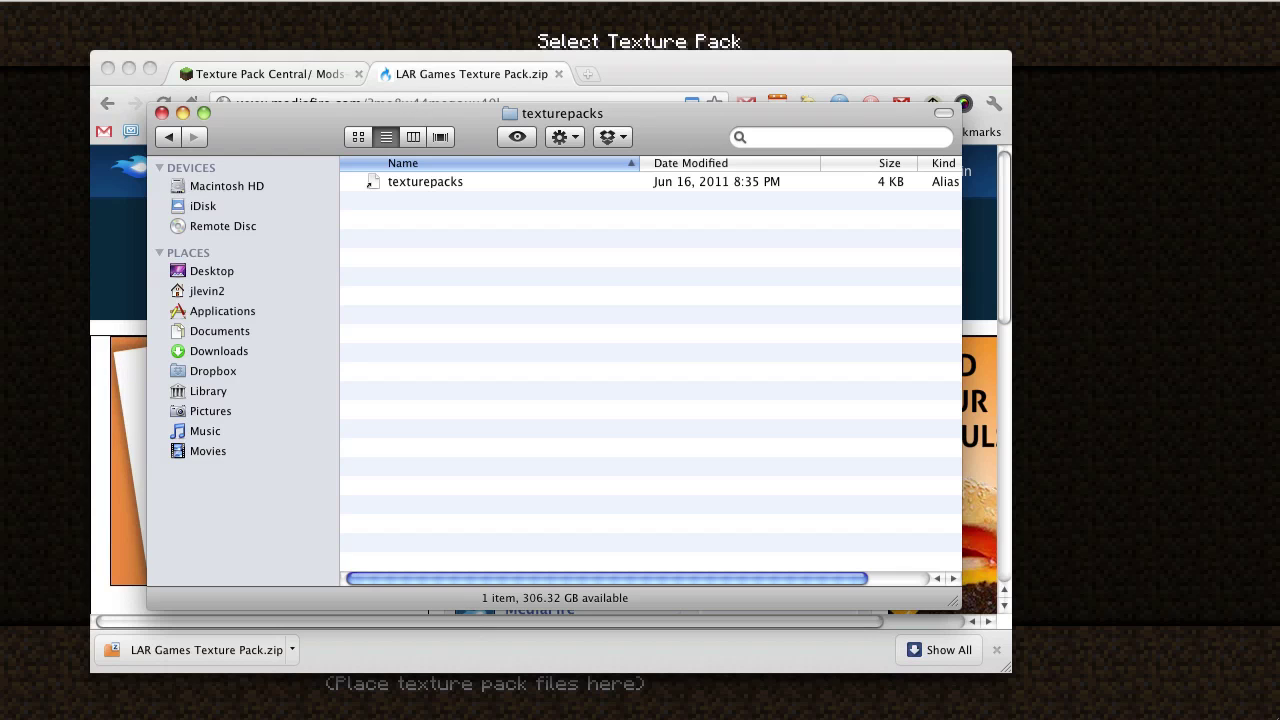
Show the Downloads folder in a new Finder window beside the texturepacks window
{"action": "key", "text": "super+n"}
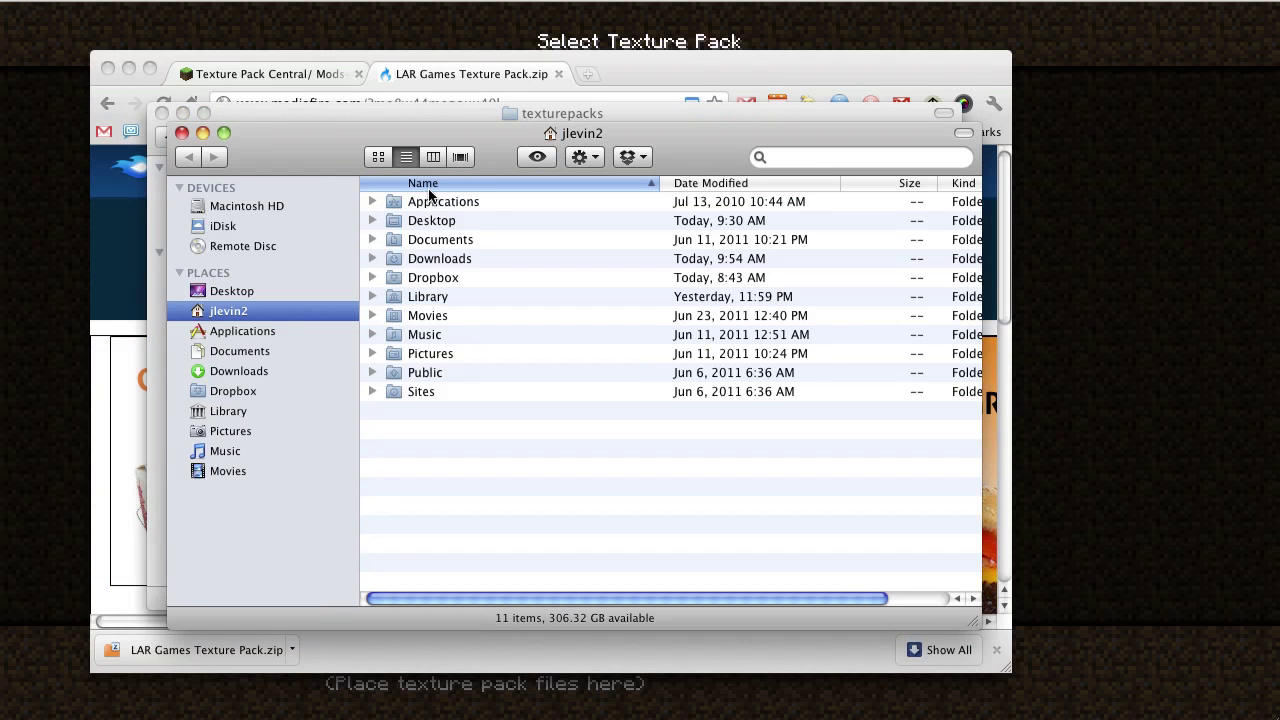
{"action": "left_click_drag", "start_coordinate": [311, 134], "coordinate": [228, 96]}
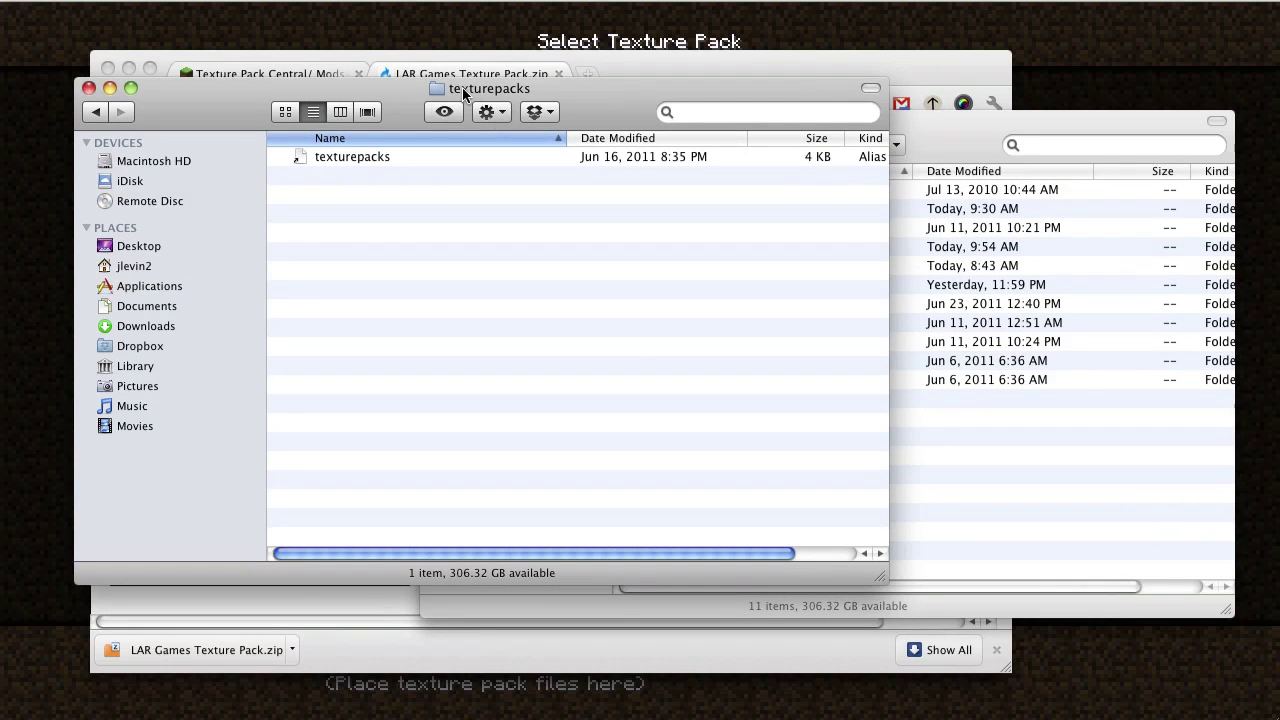
{"action": "left_click", "coordinate": [964, 133]}
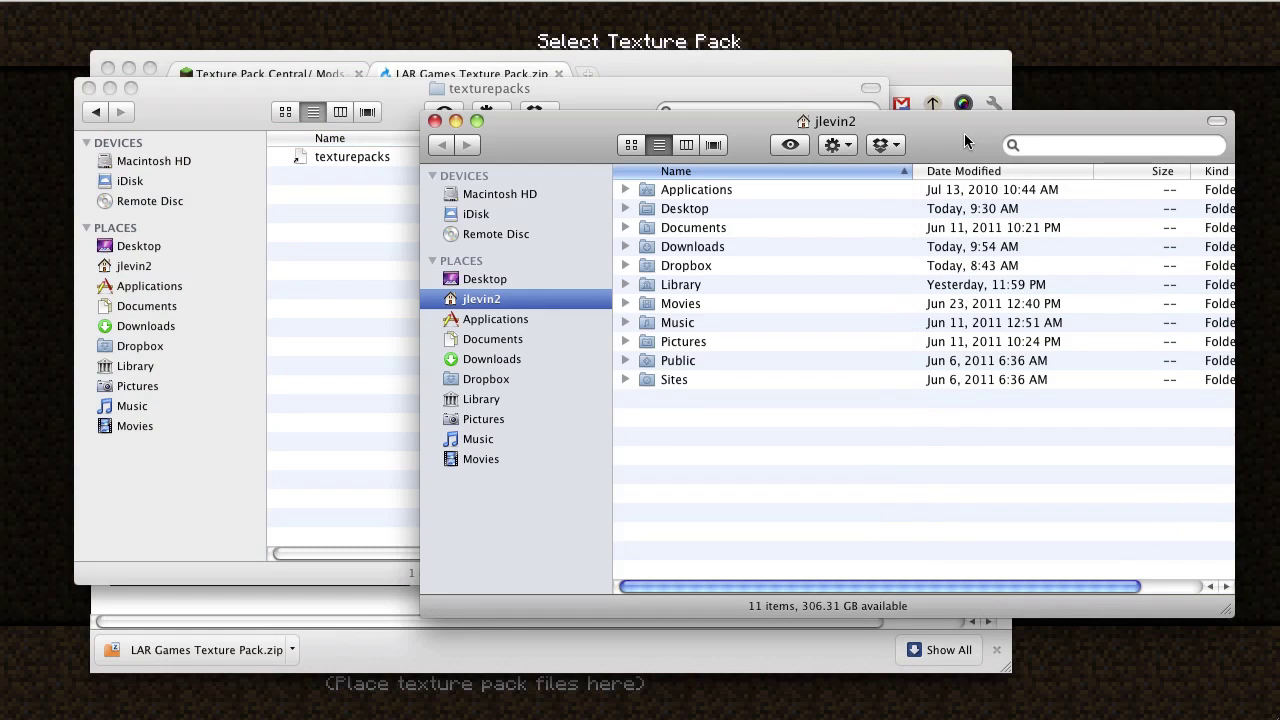
{"action": "double_click", "coordinate": [694, 247]}
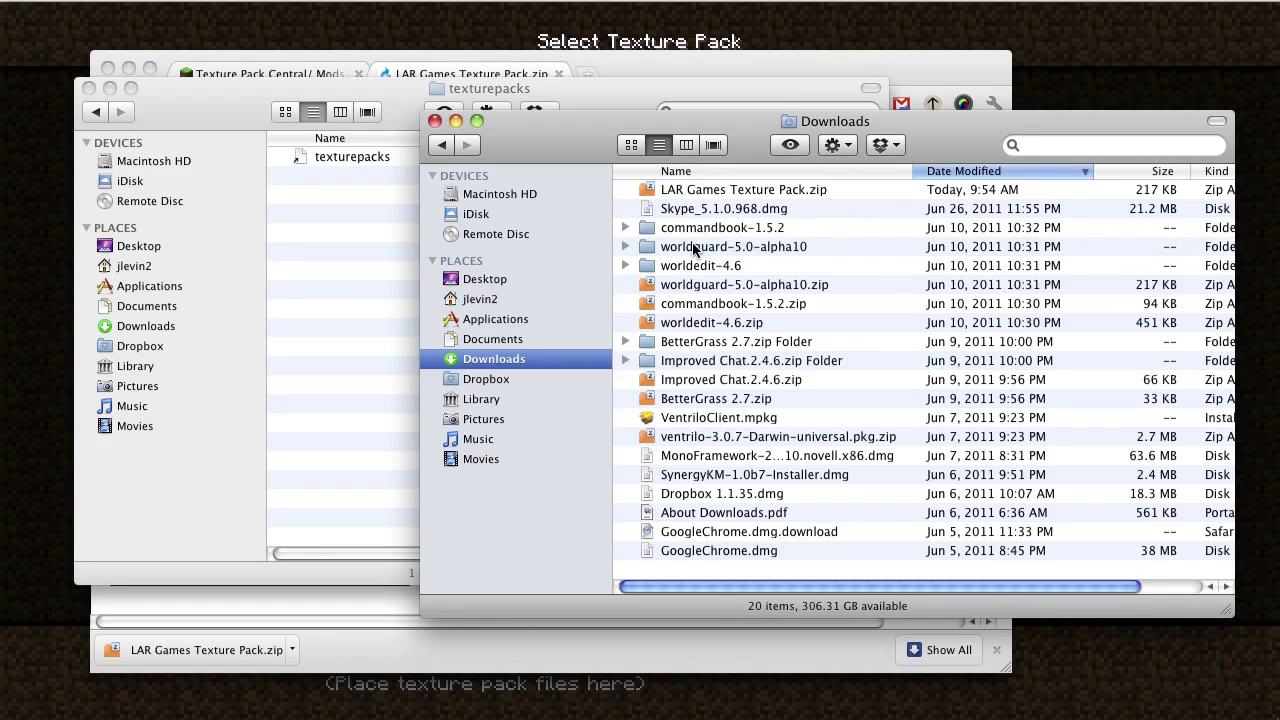
Examine the contents of LAR Games Texture Pack.zip in the archive viewer and close it again
{"action": "left_click", "coordinate": [730, 194]}
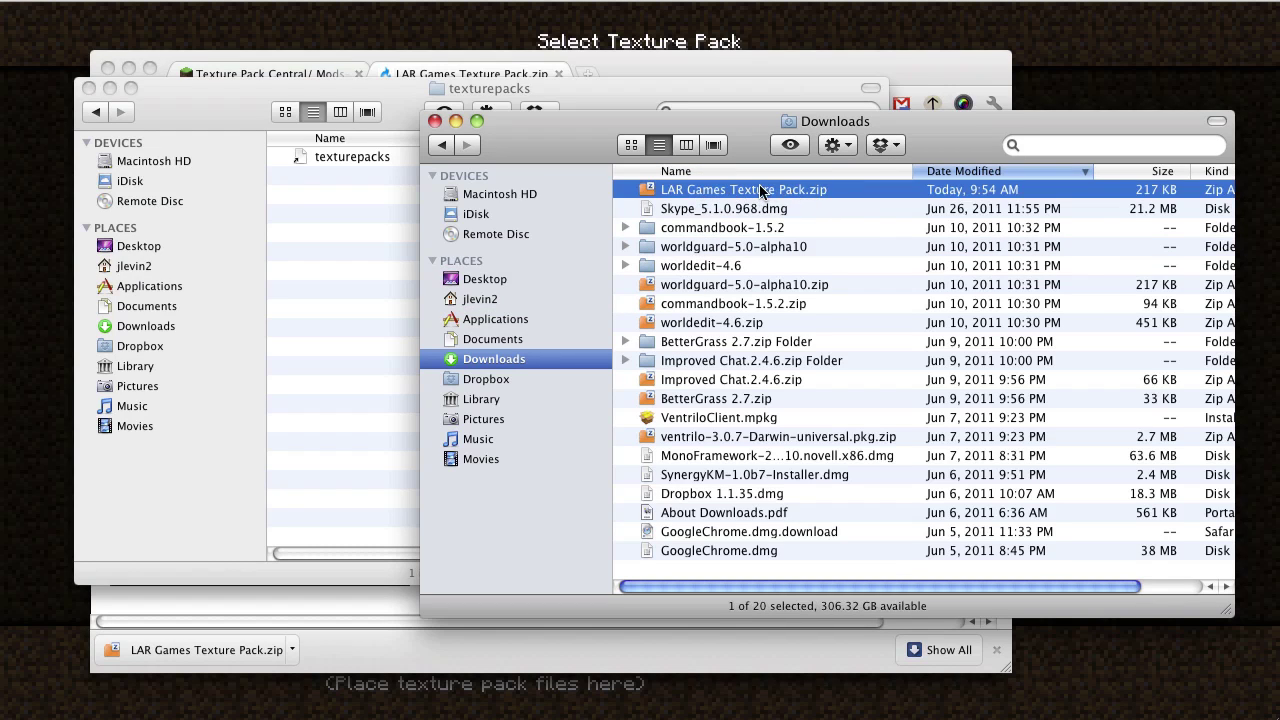
{"action": "double_click", "coordinate": [760, 189]}
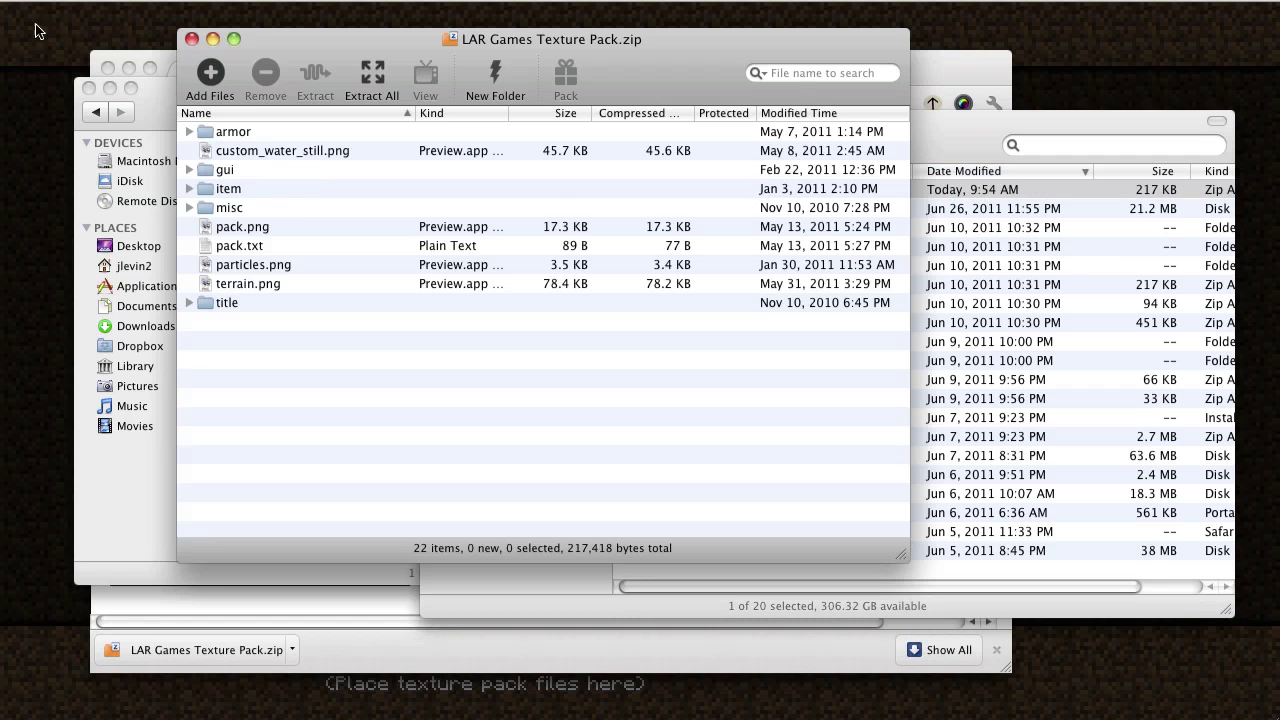
{"action": "left_click", "coordinate": [192, 39]}
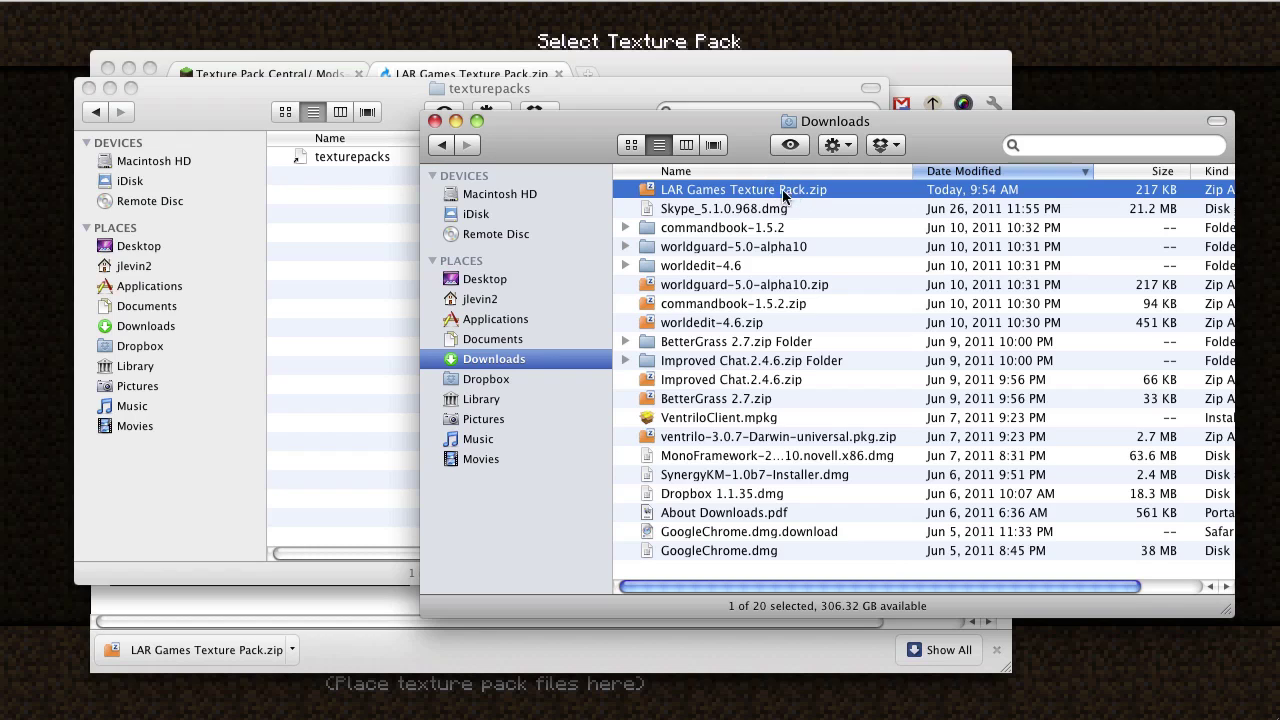
Move LAR Games Texture Pack.zip from the Downloads folder into the texturepacks folder and bring that folder's window forward
{"action": "left_click_drag", "start_coordinate": [811, 192], "coordinate": [342, 230]}
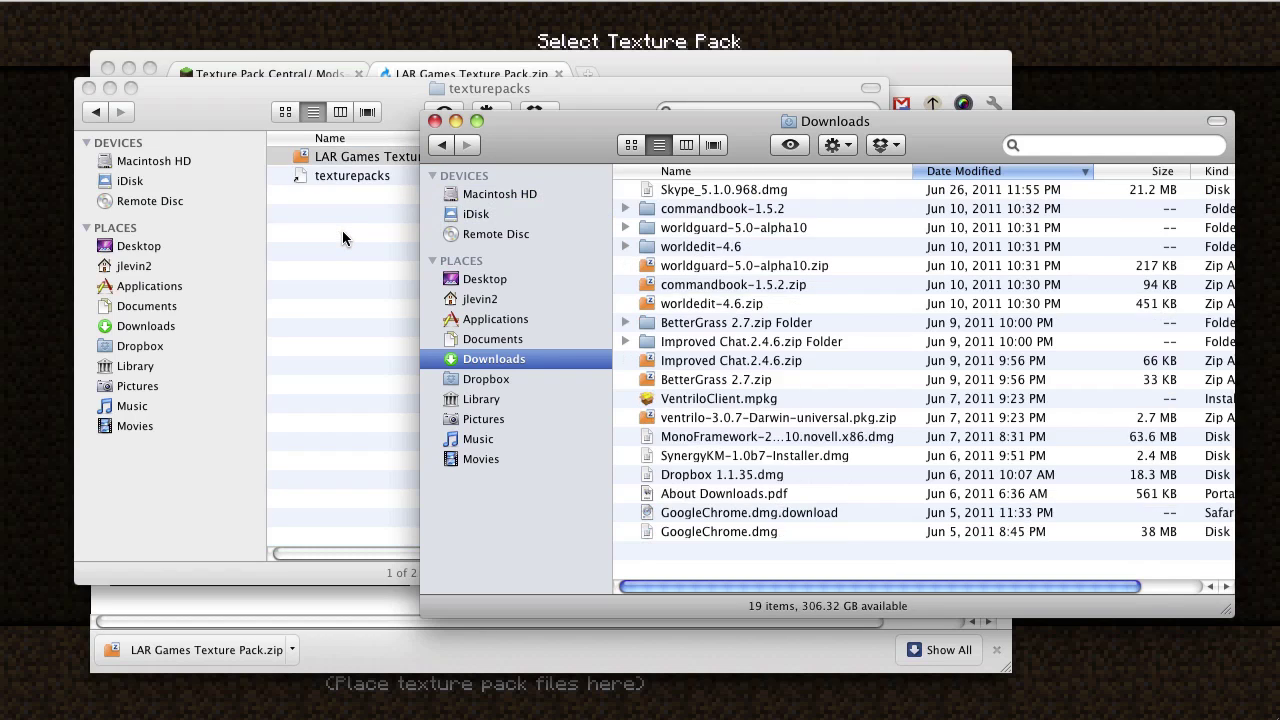
{"action": "left_click", "coordinate": [474, 95]}
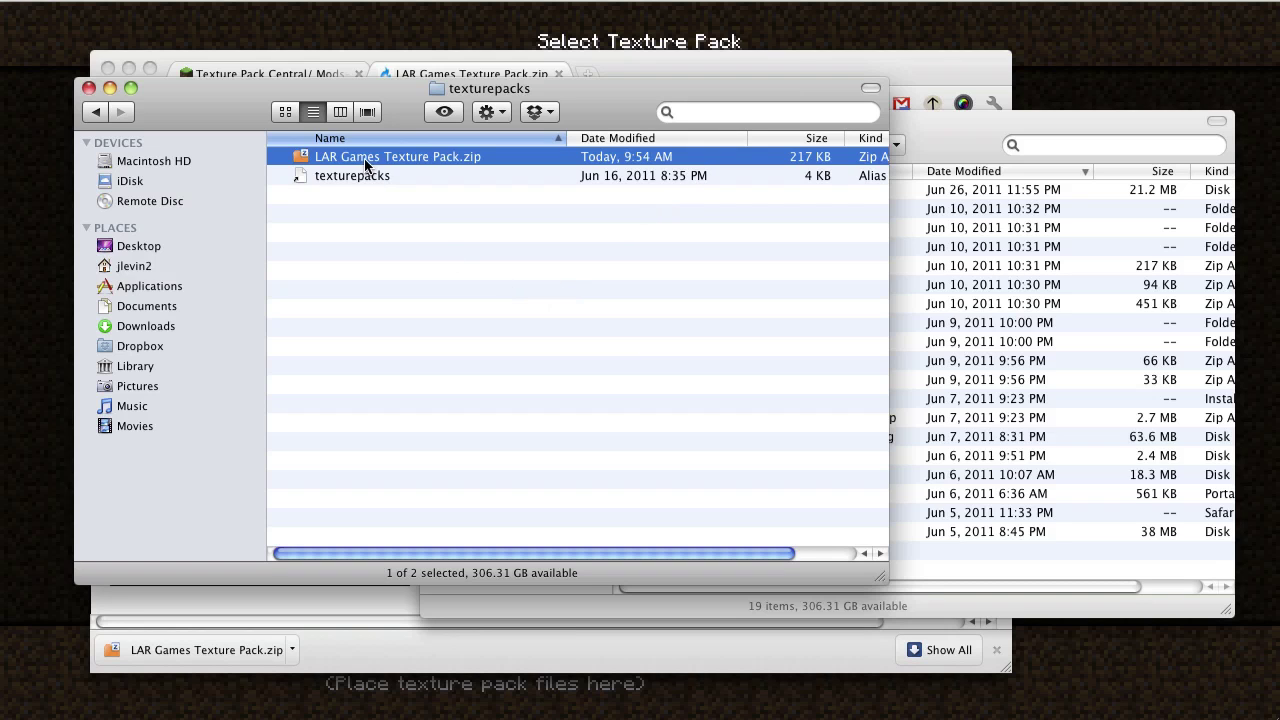
Switch back to Minecraft and apply LAR Games Texture Pack.zip as the texture pack
{"action": "left_click", "coordinate": [57, 200]}
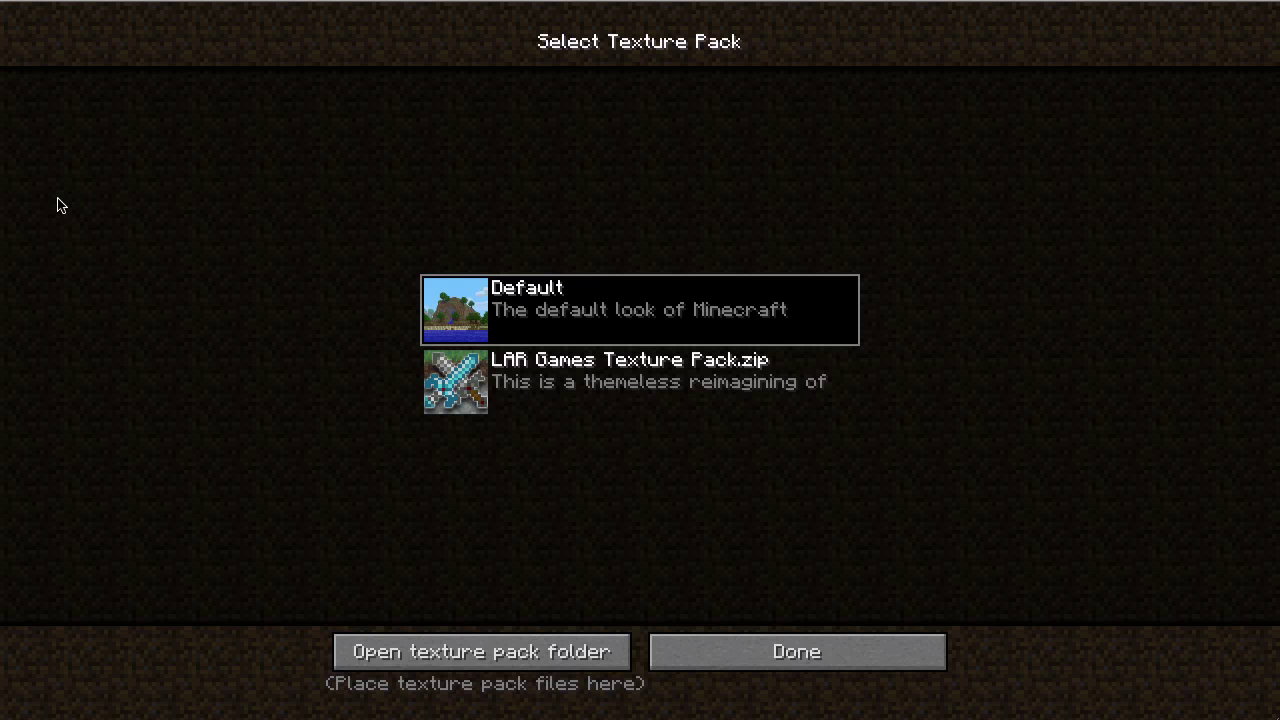
{"action": "left_click", "coordinate": [562, 377]}
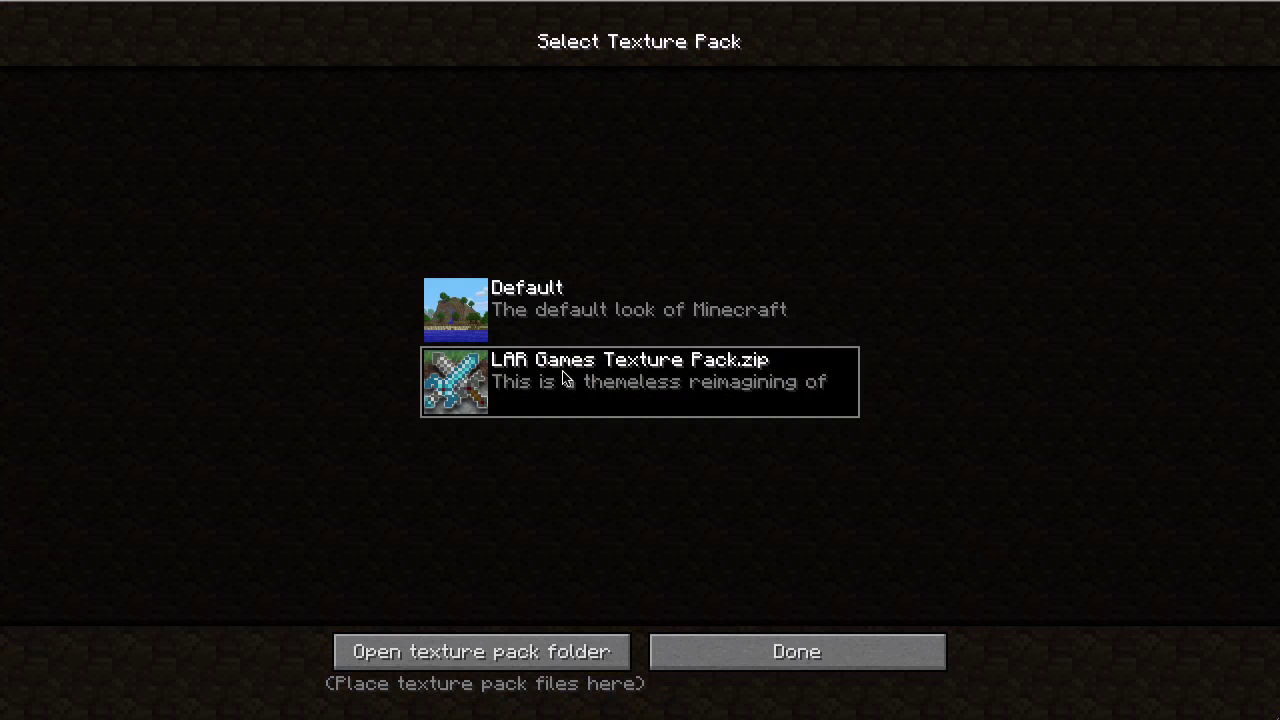
{"action": "left_click", "coordinate": [759, 651]}
Load the single-player world named school
{"action": "left_click", "coordinate": [630, 305]}
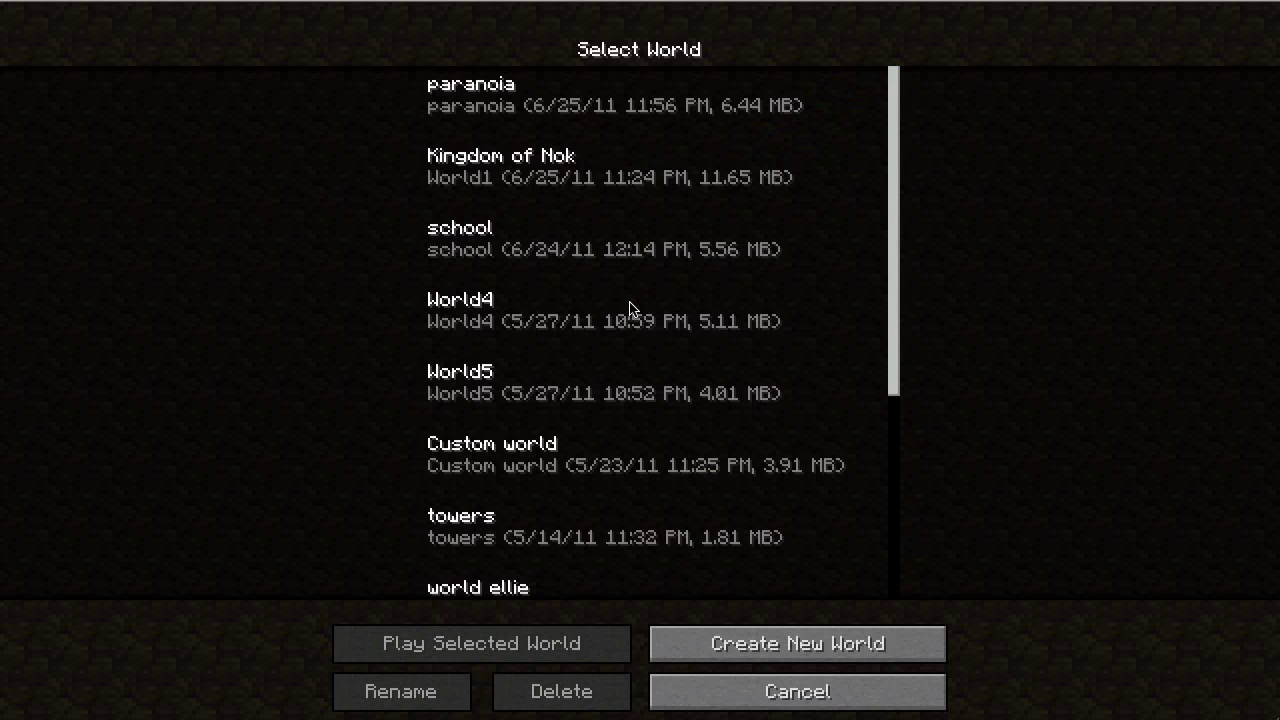
{"action": "left_click", "coordinate": [518, 252]}
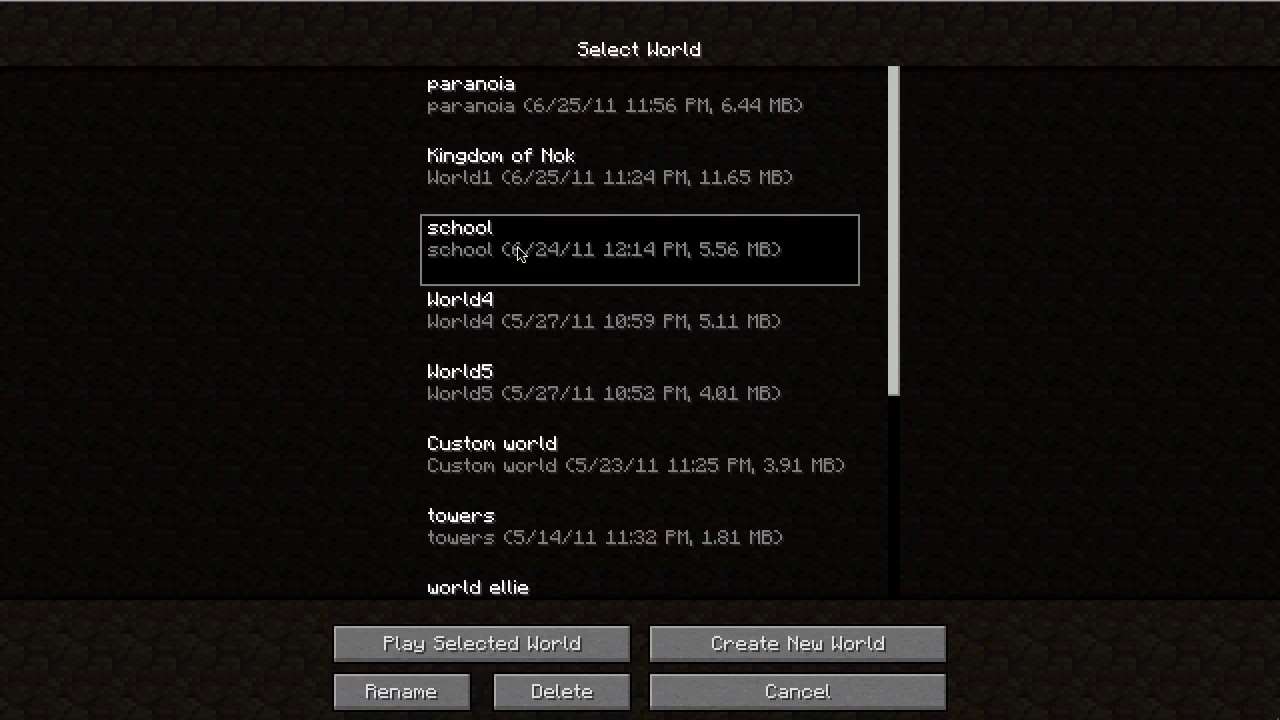
{"action": "left_click", "coordinate": [522, 645]}
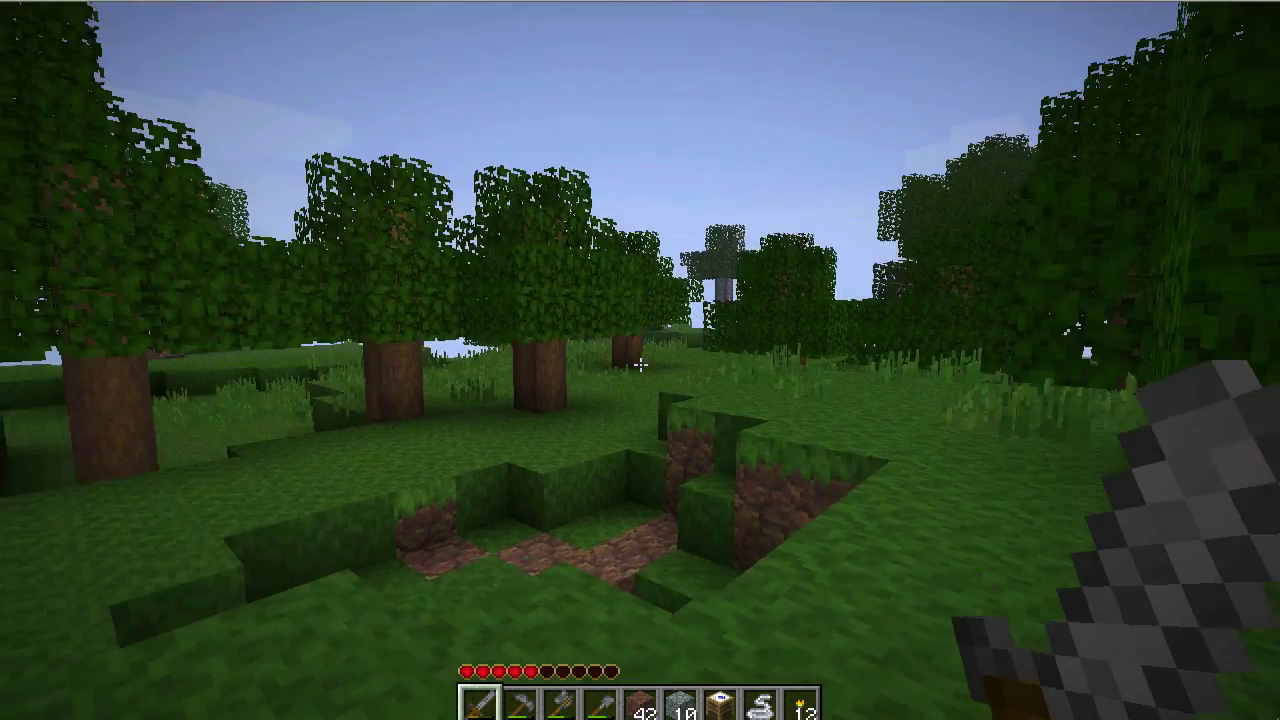
Walk through the world's forest to examine the new textures on the dirt, grass, trees and flowers
{"action": "key", "text": "w"}
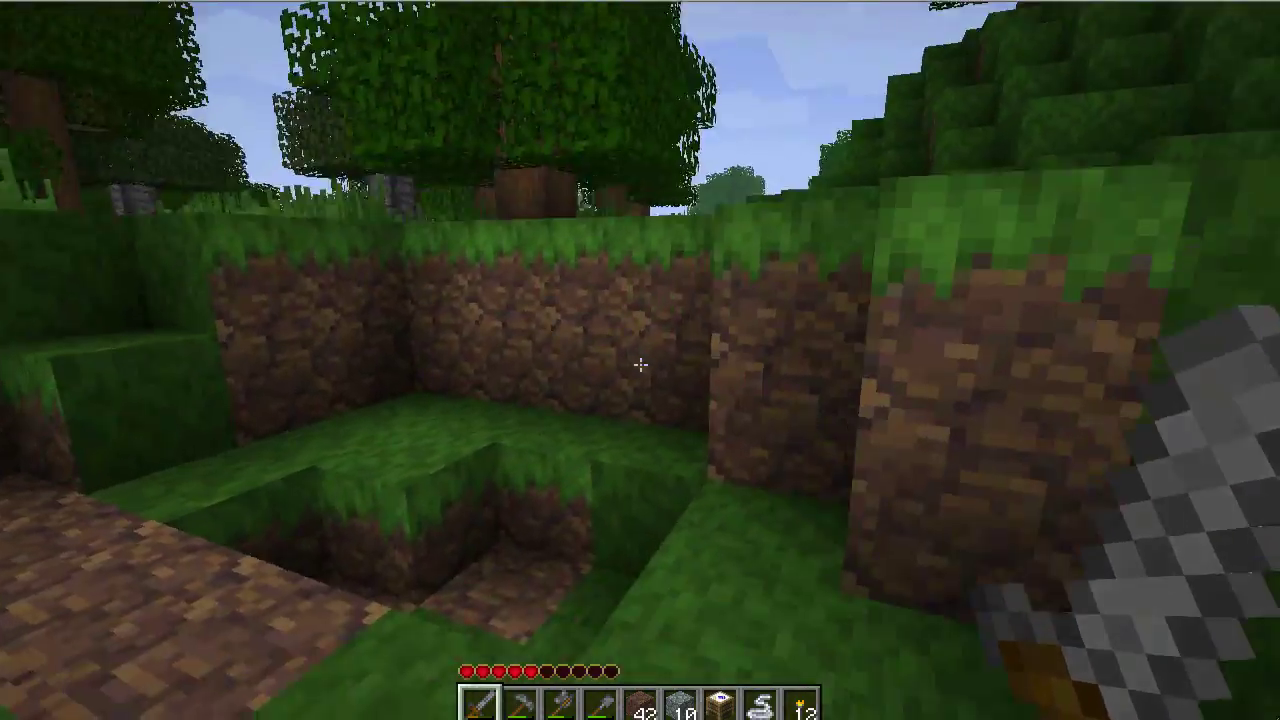
{"action": "key", "text": "w"}
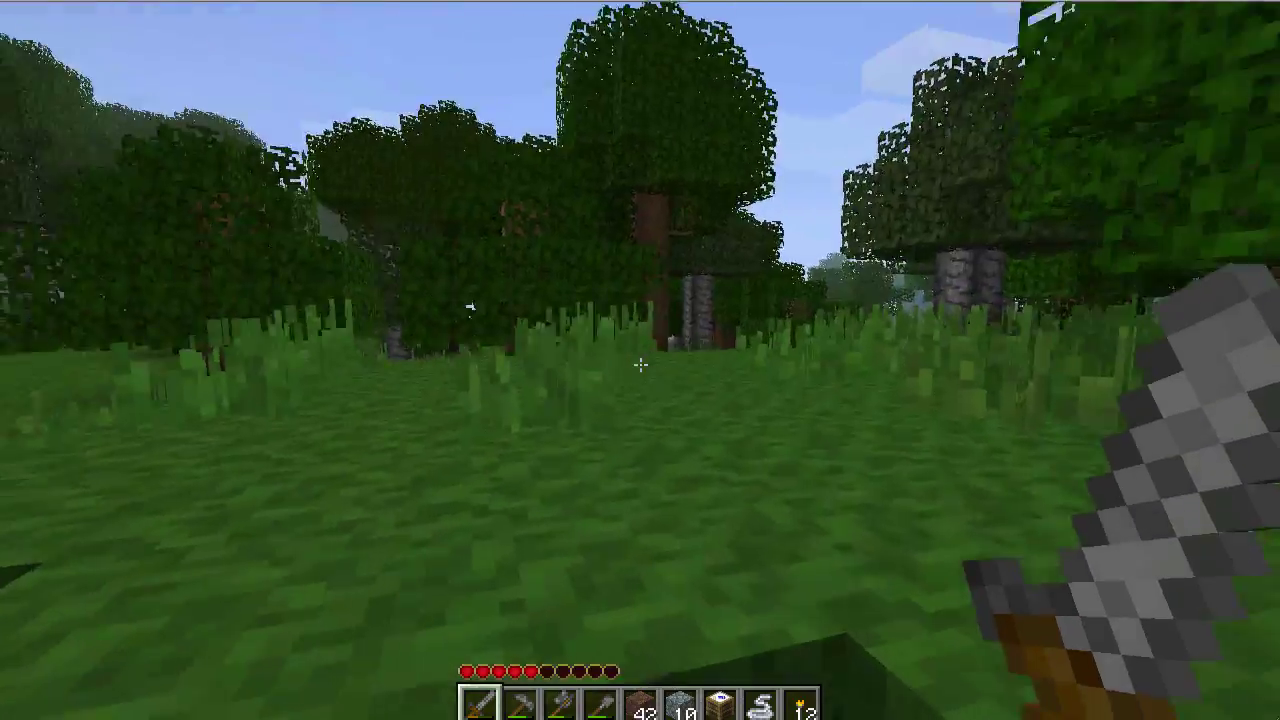
{"action": "key", "text": "w"}
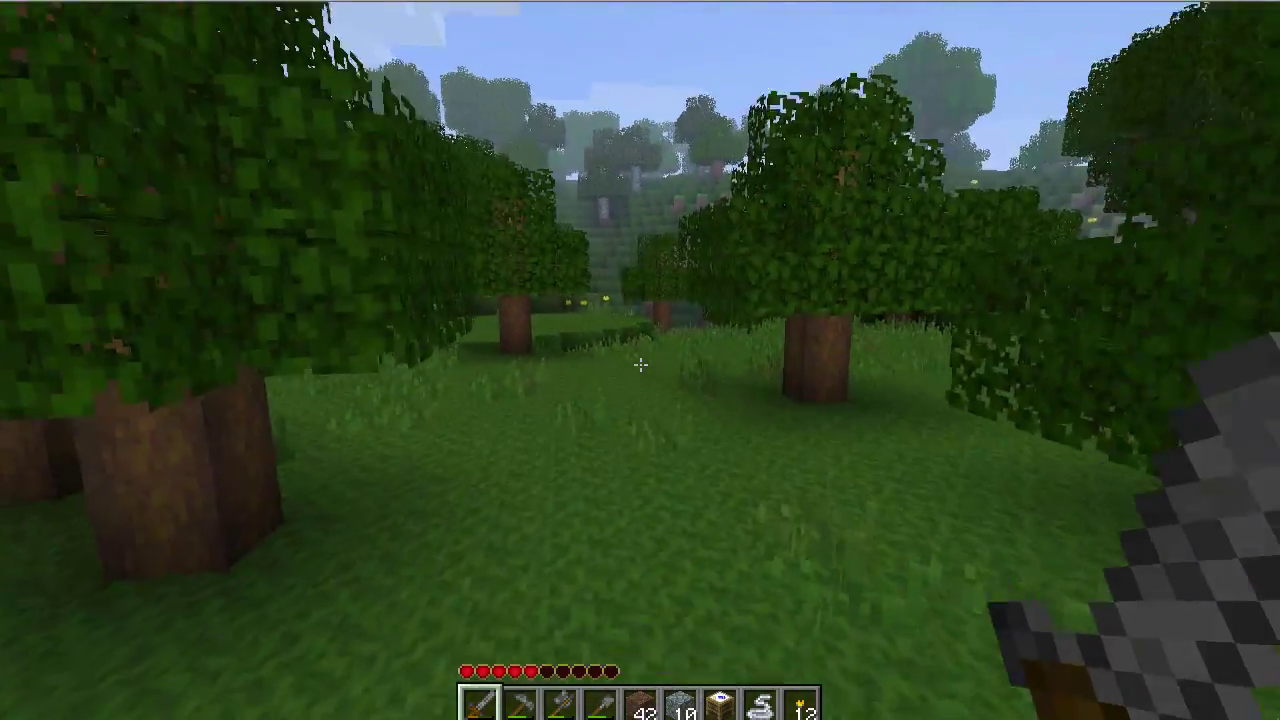
{"action": "key", "text": "w"}
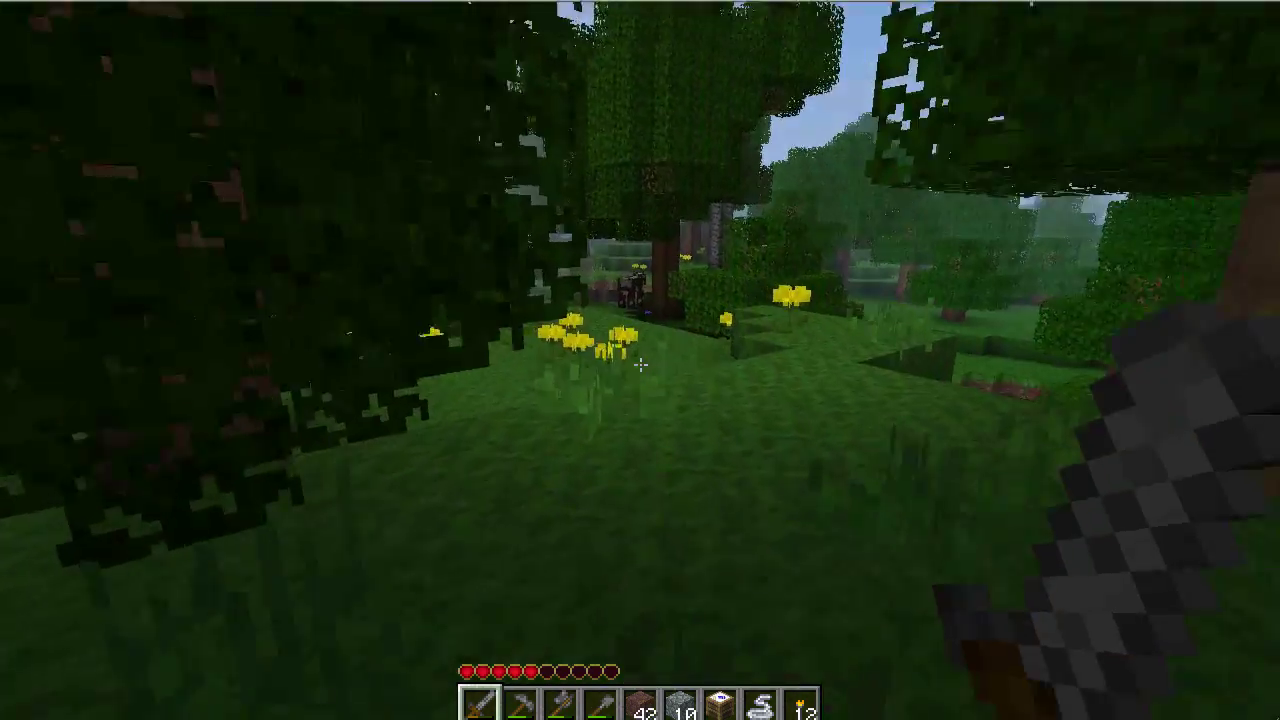
{"action": "key", "text": "w"}
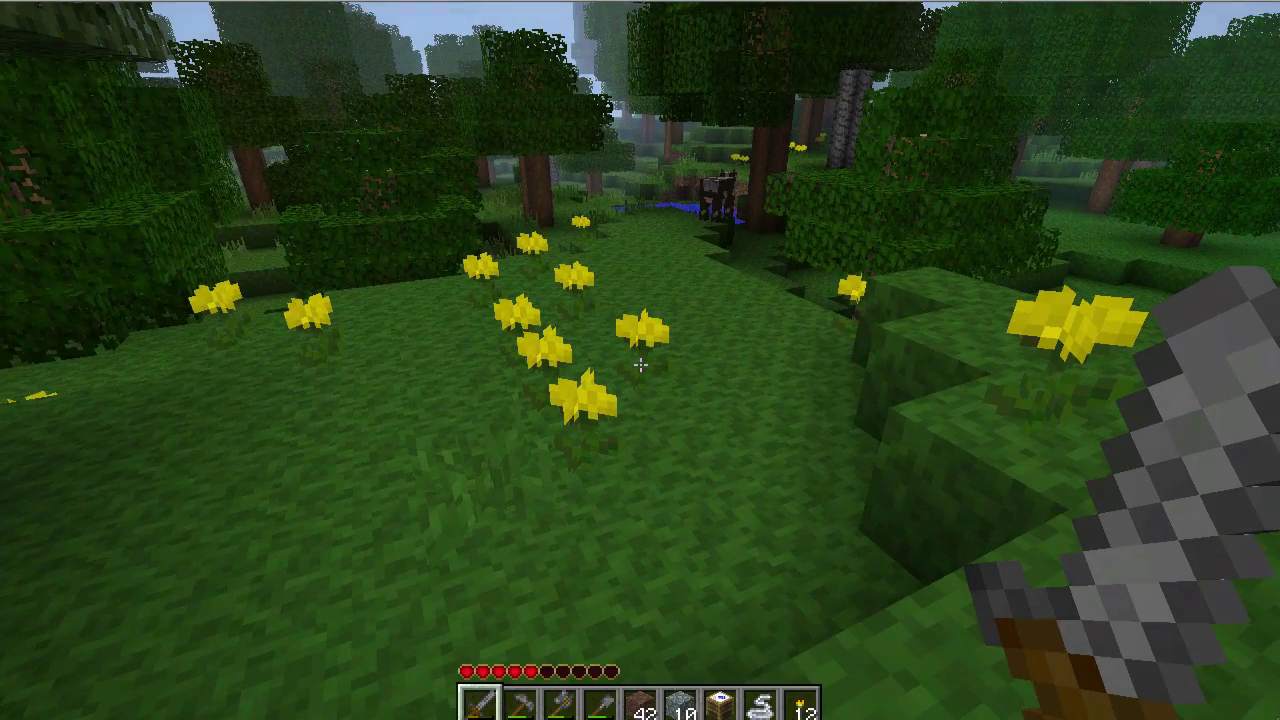